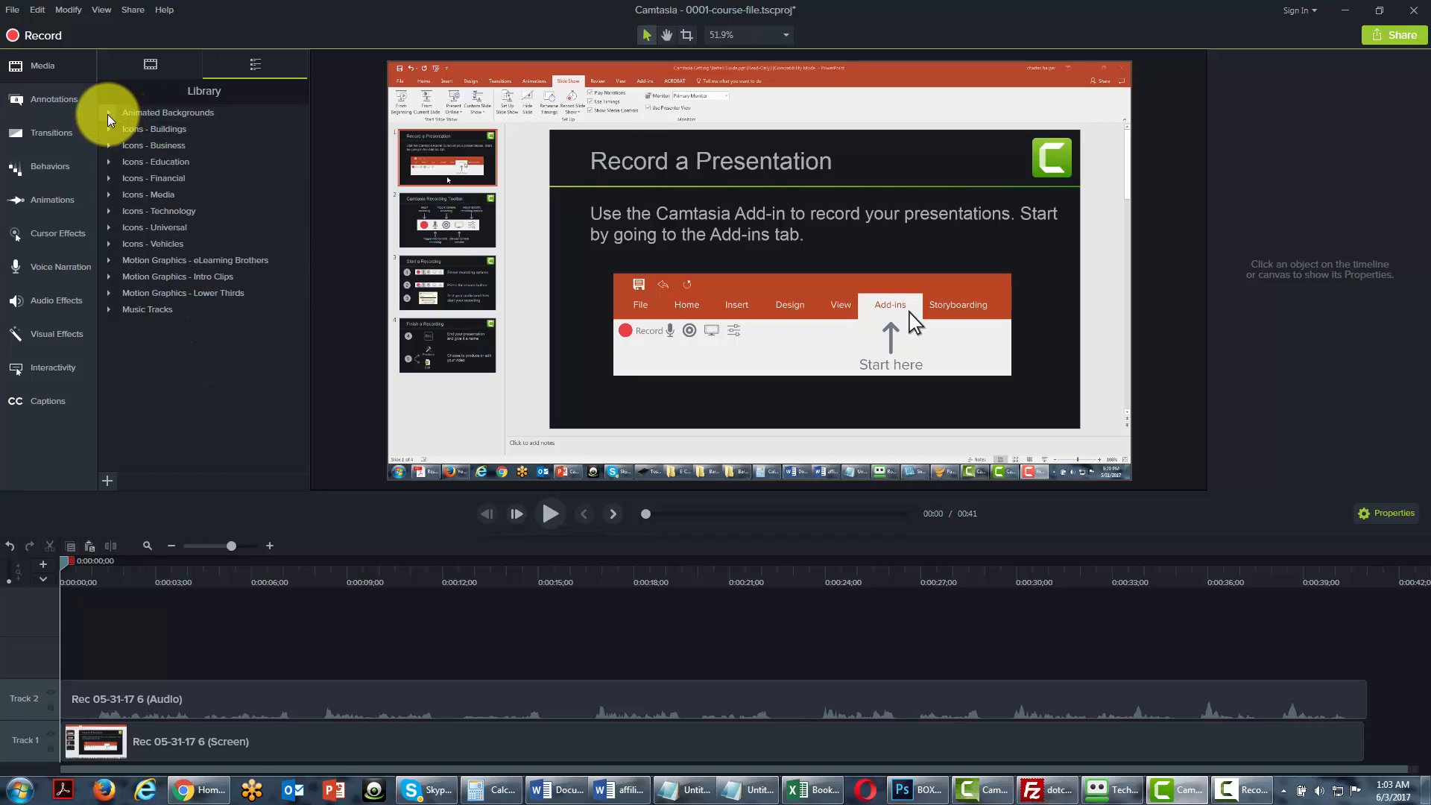
Add the floatingboxes clip from the Animated Backgrounds library folder to the timeline at the playhead.
click(109, 116)
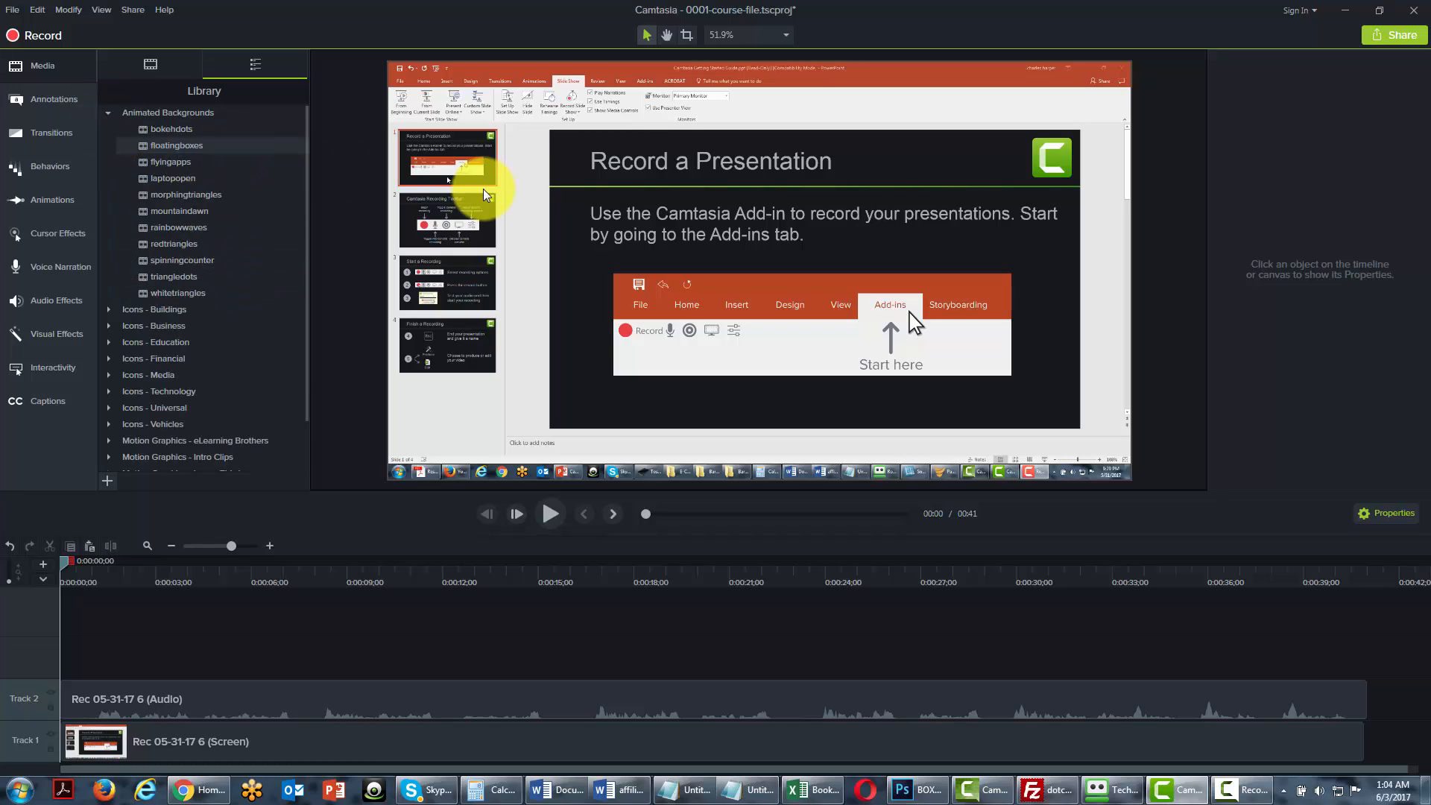
right_click(171, 152)
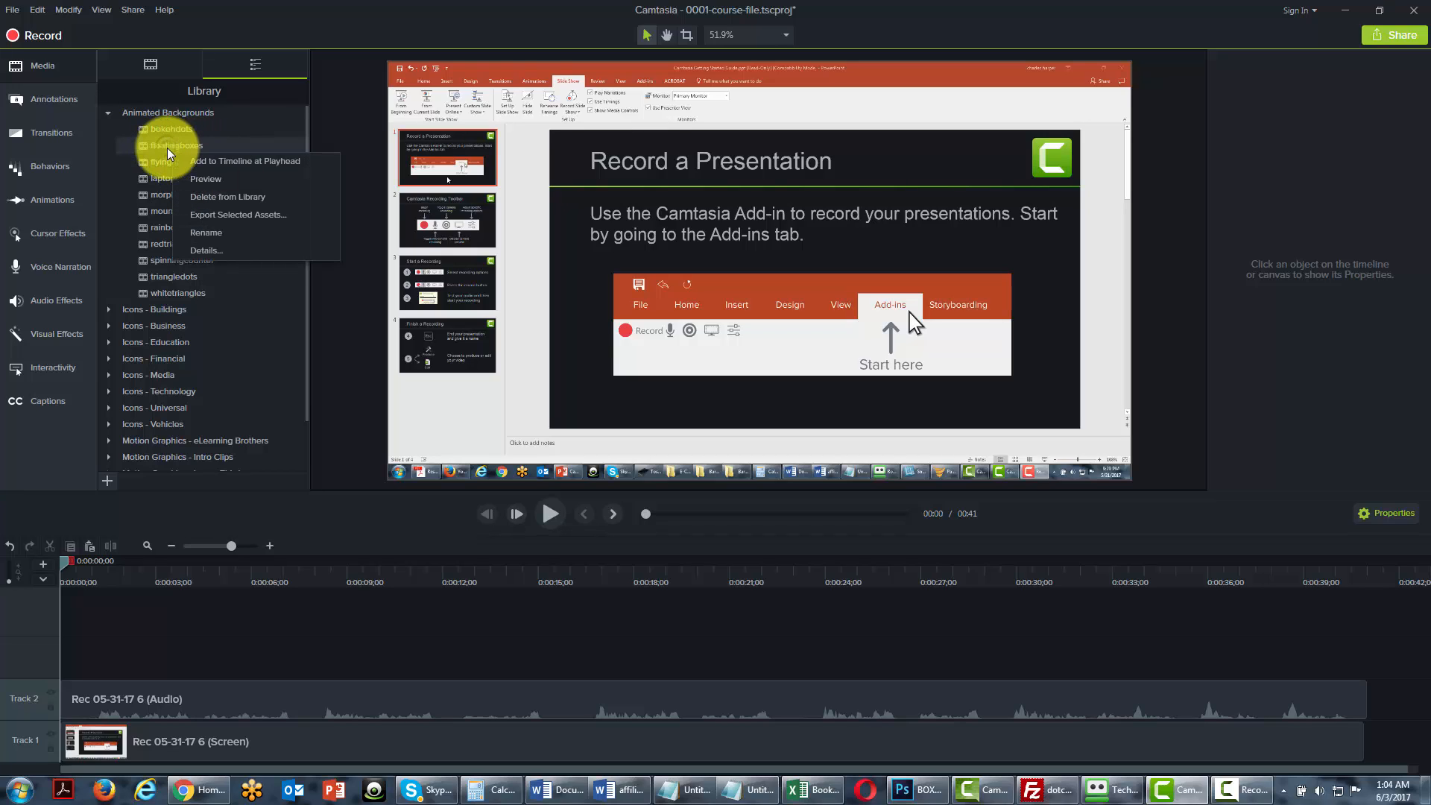
click(206, 165)
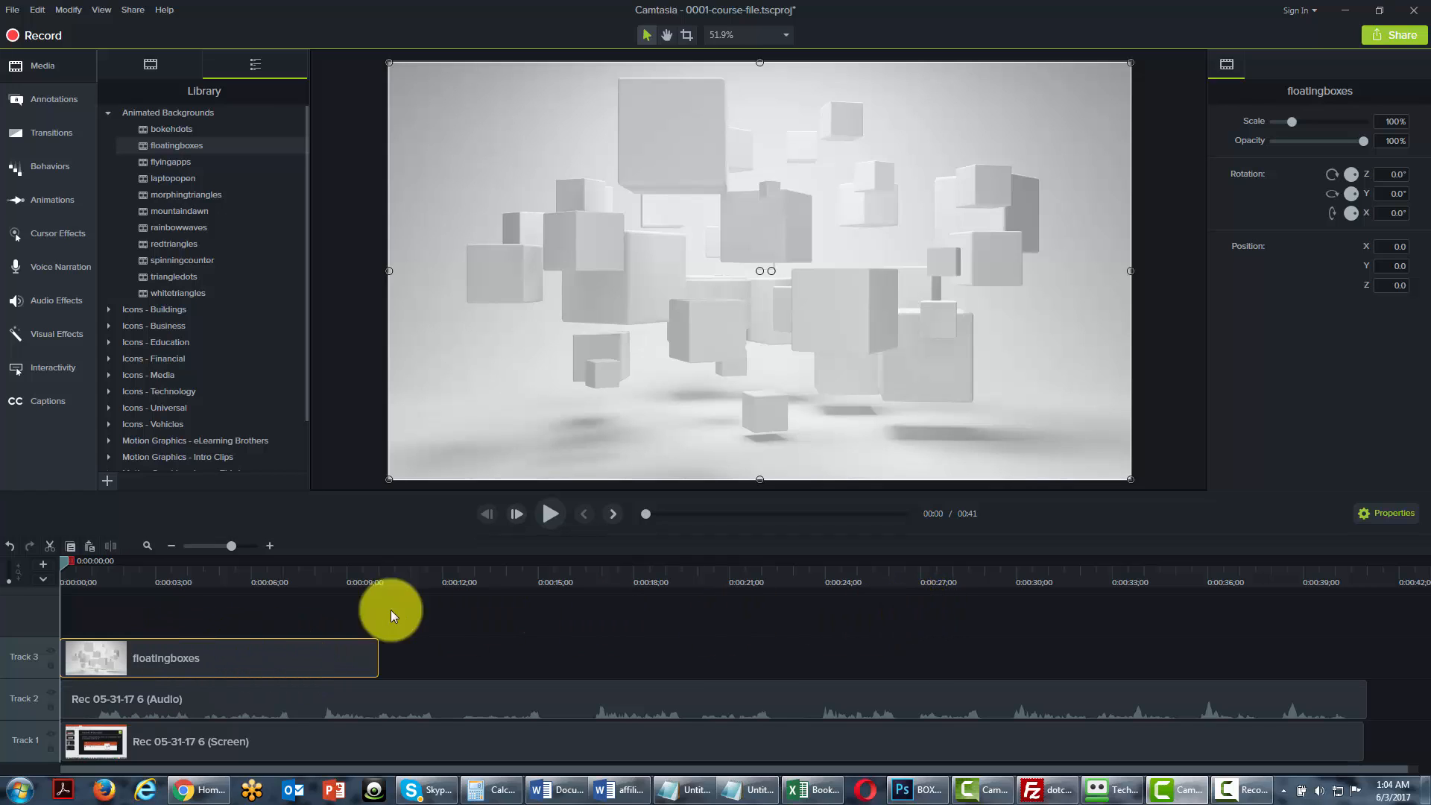
Rename the track holding the floatingboxes clip as Boxes.
right_click(23, 659)
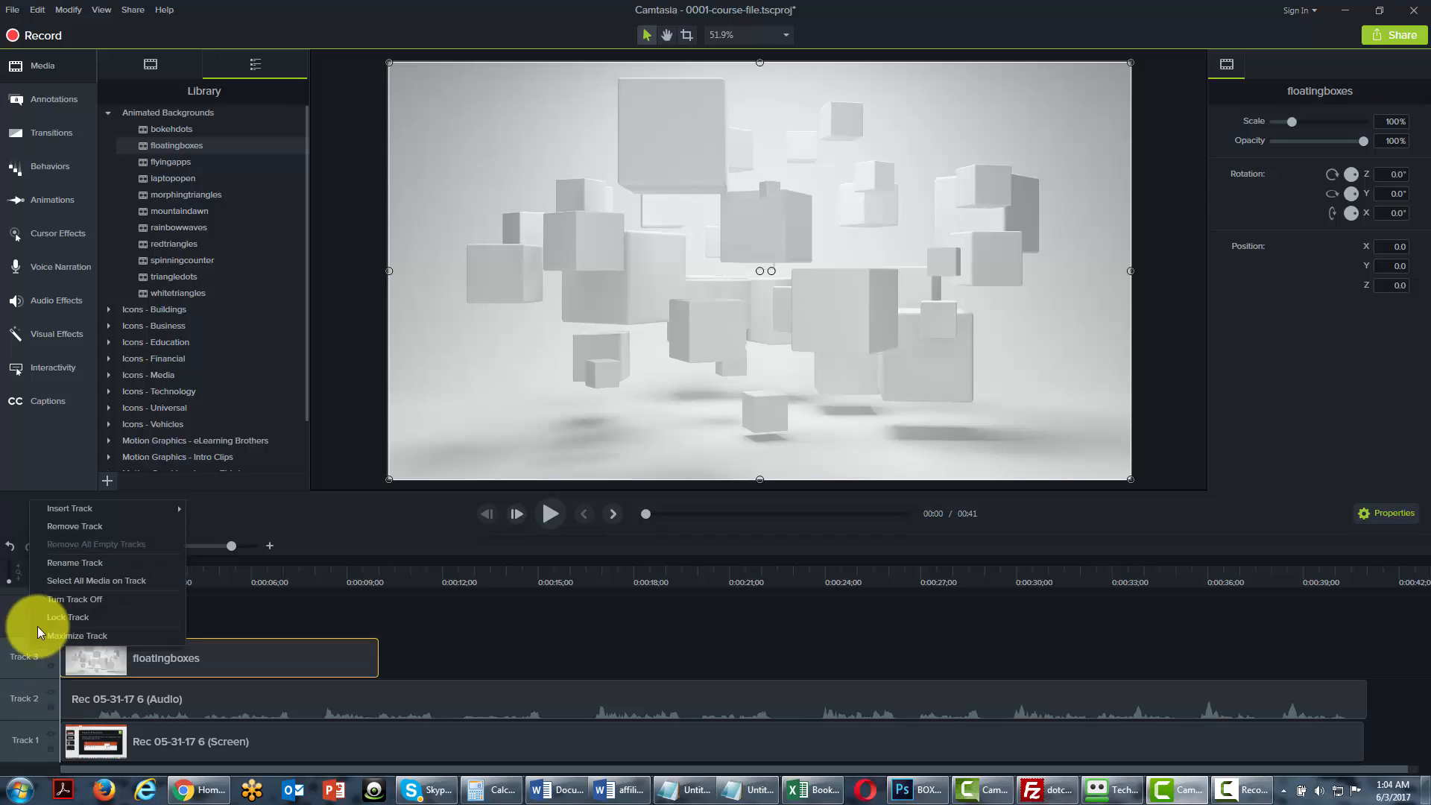
click(66, 562)
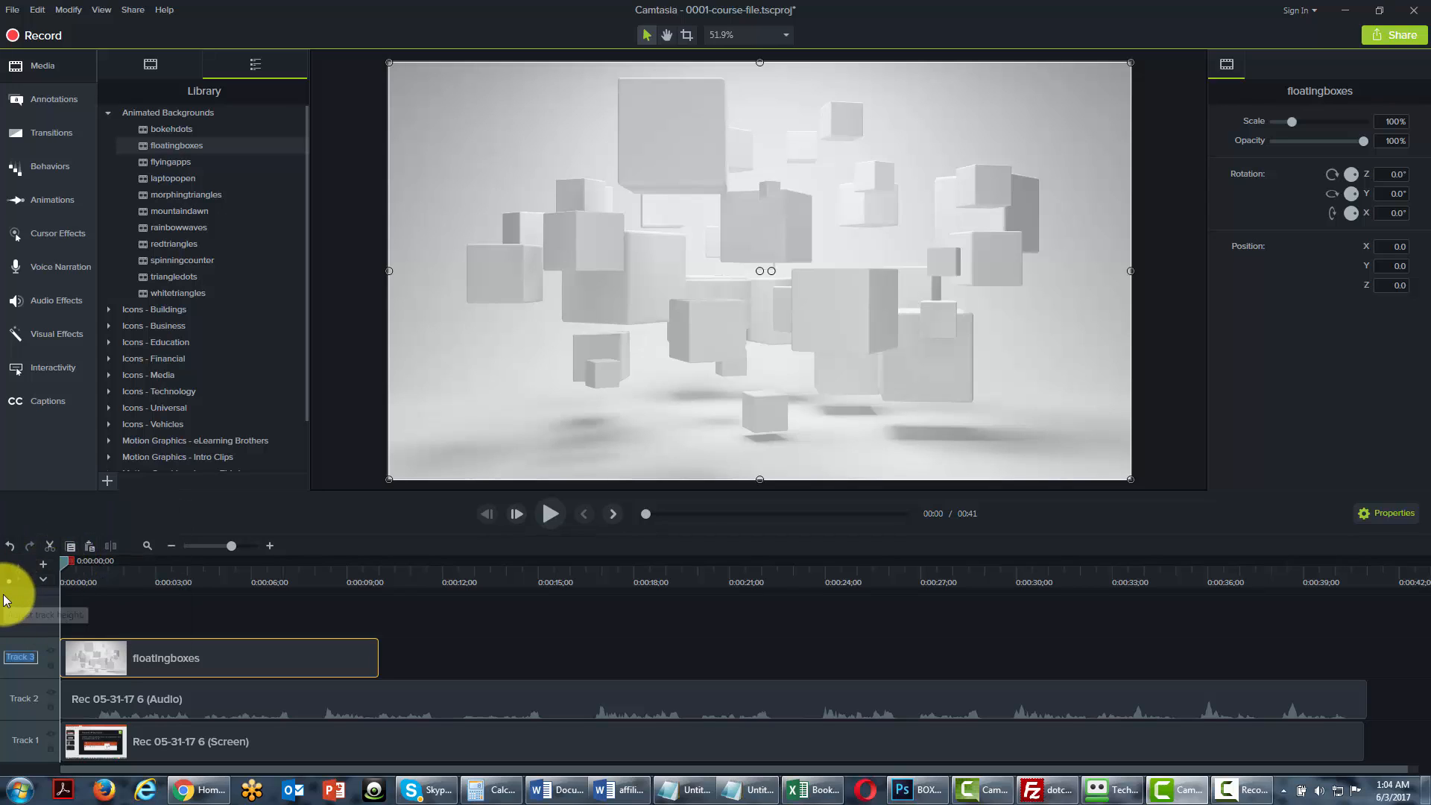
key(BackSpace)
text(Boxe)
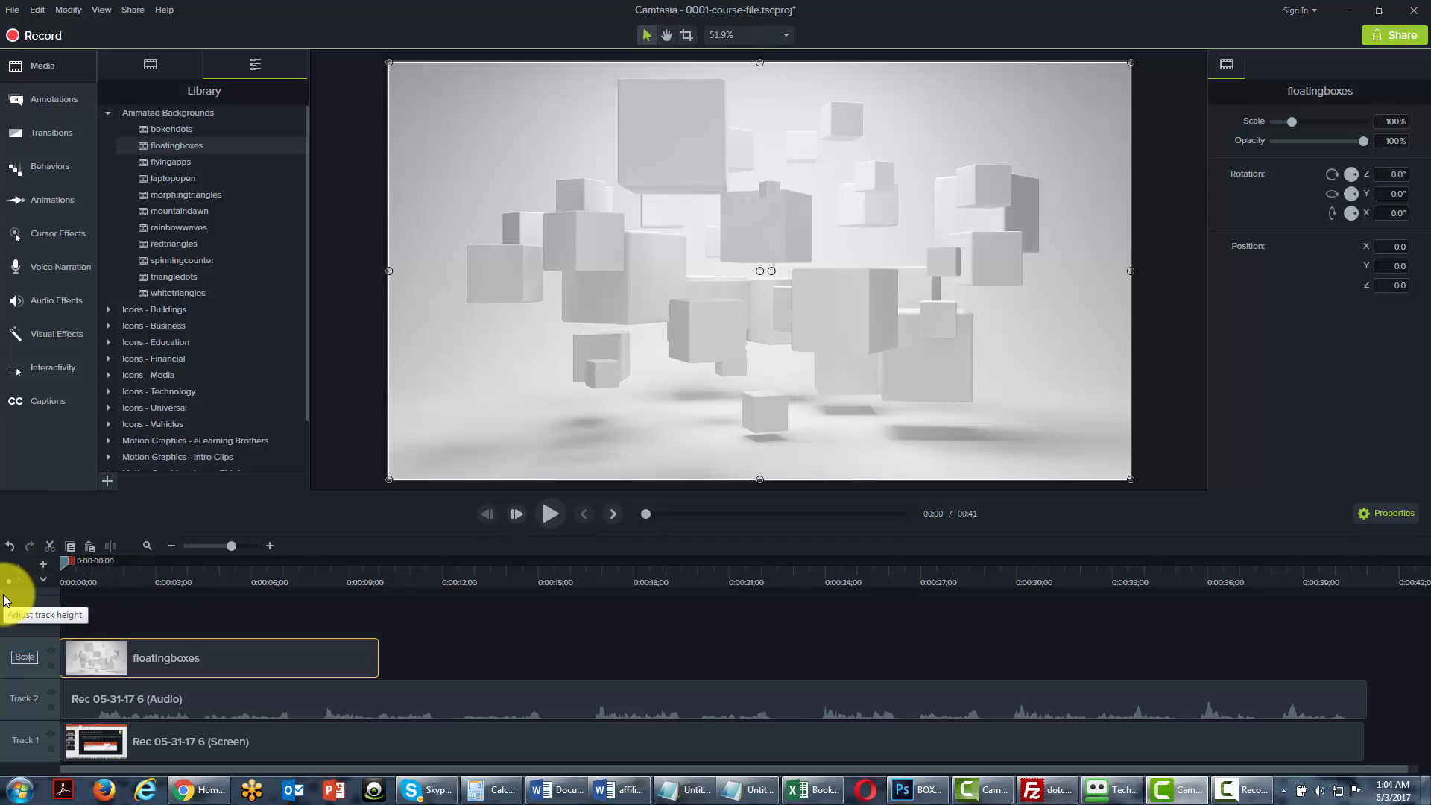
text(s)
key(Return)
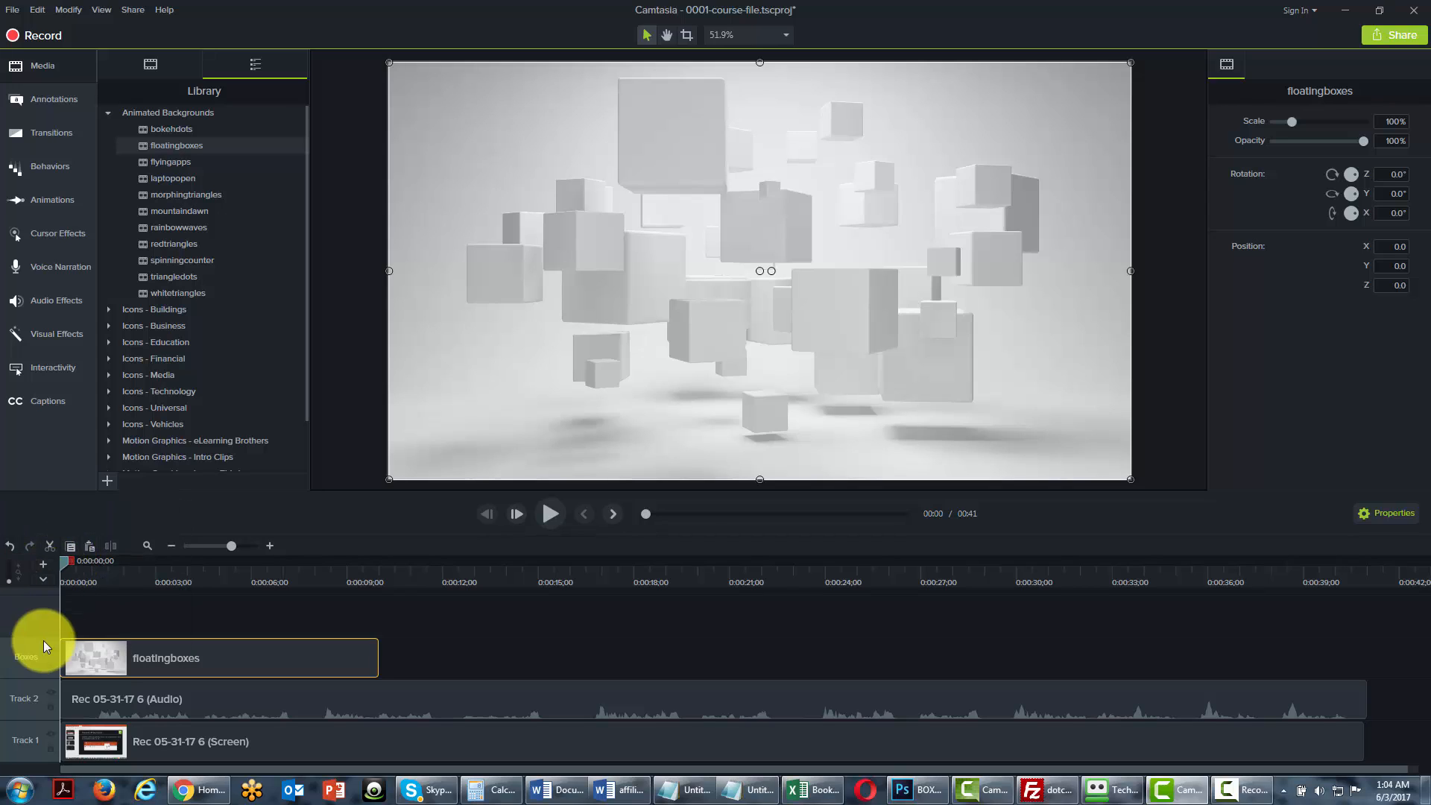
Scrub the playhead to about 0:00:01;20 to view the floatingboxes animation on the canvas.
click(65, 561)
drag(65, 560, 118, 561)
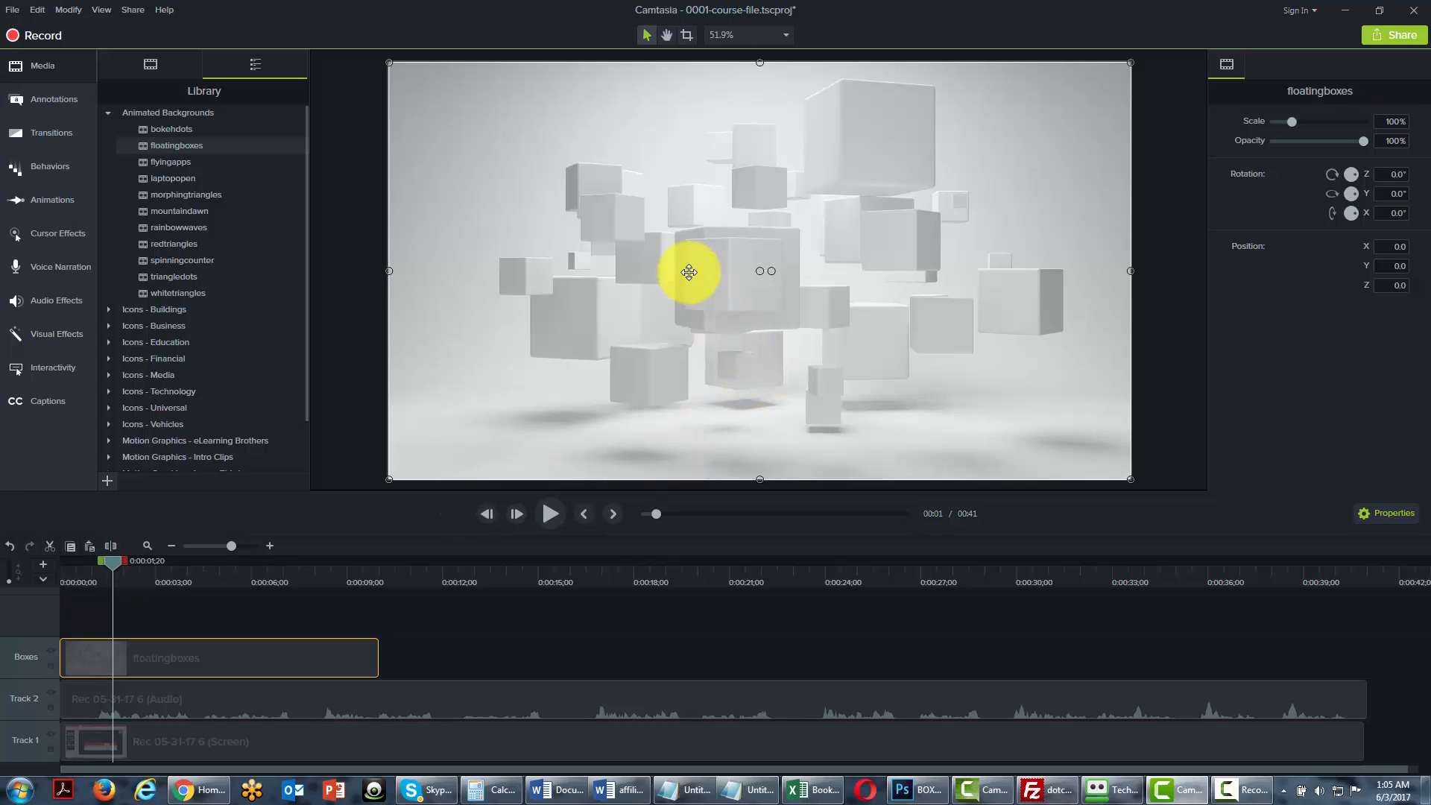
click(671, 255)
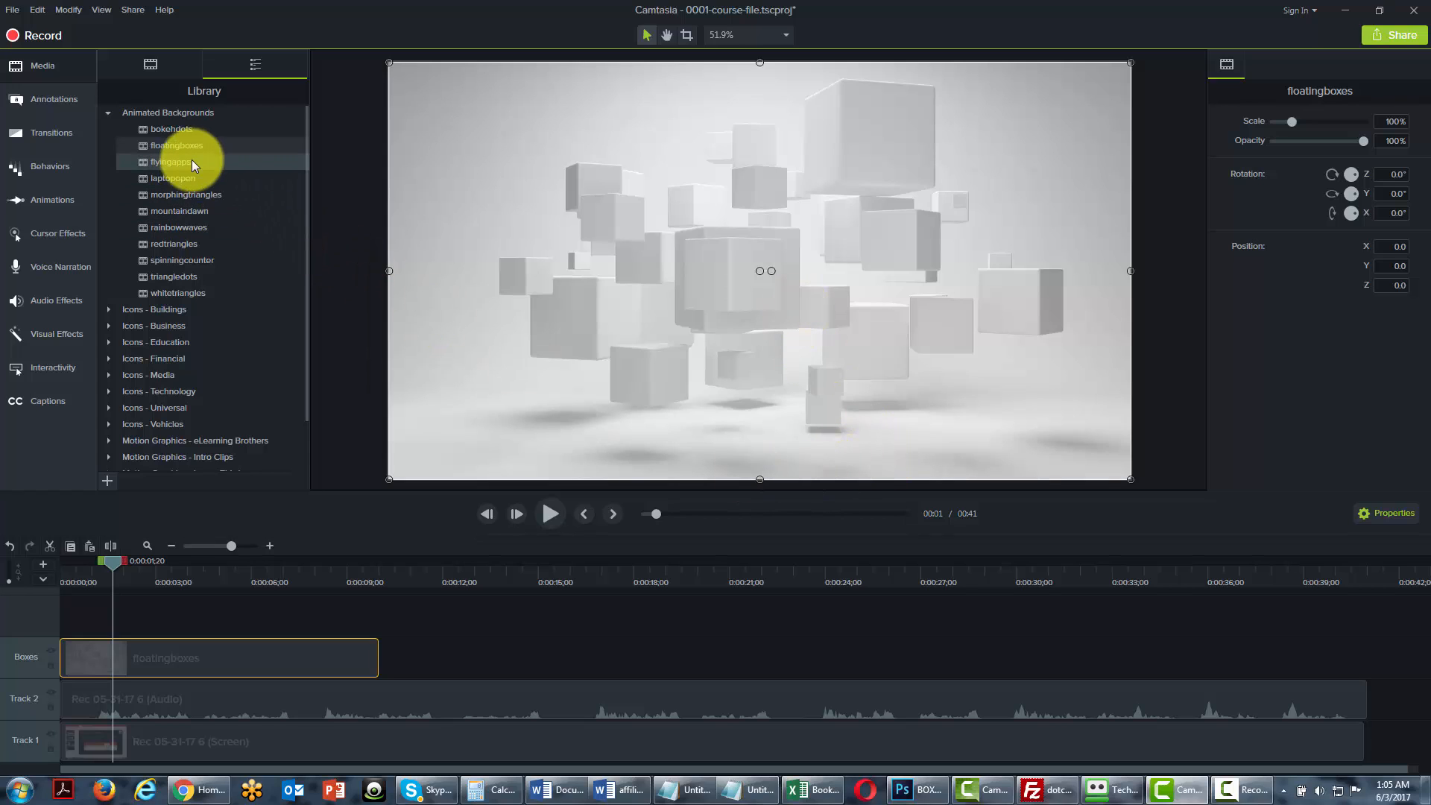
Preview the floatingboxes asset from the library and close the preview.
right_click(177, 146)
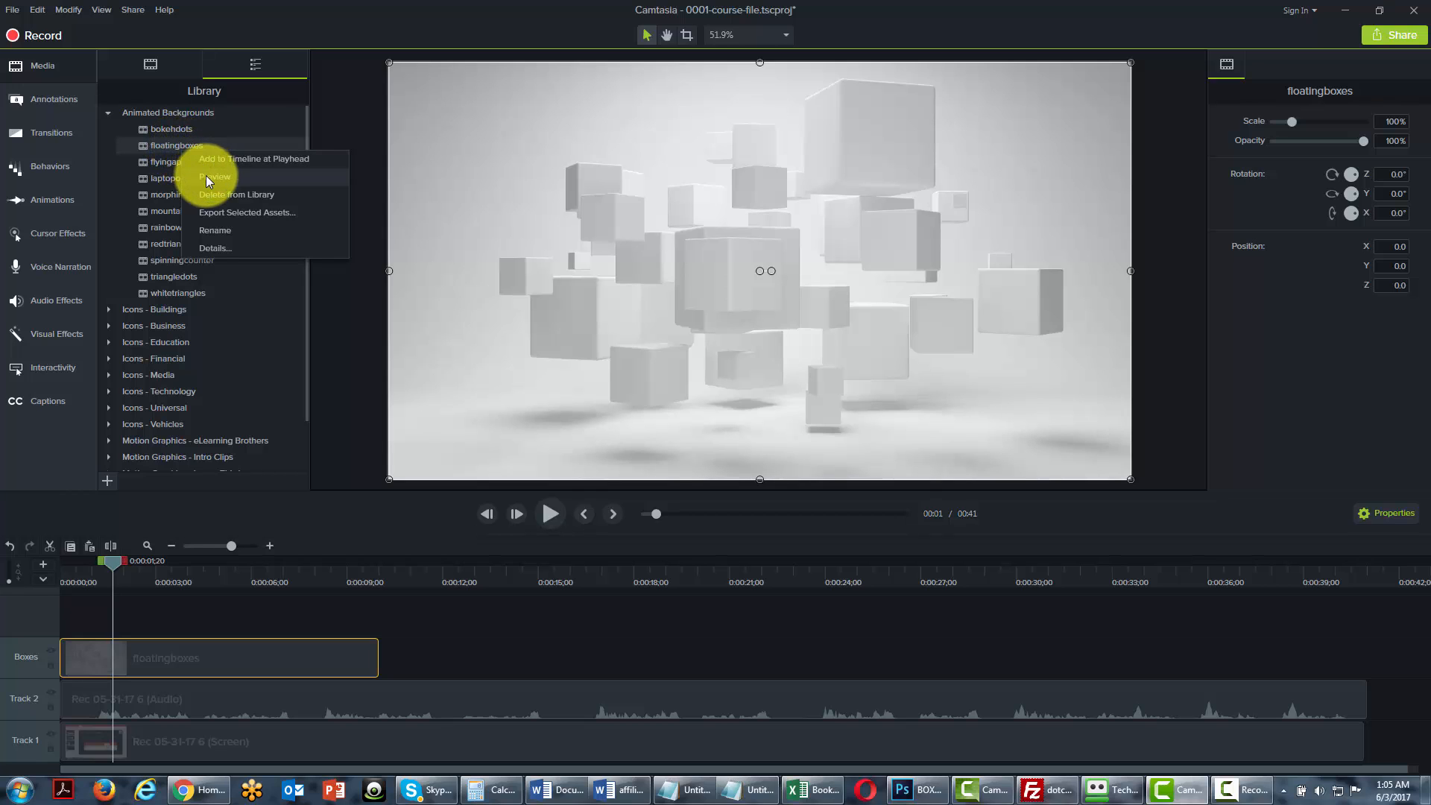
click(205, 176)
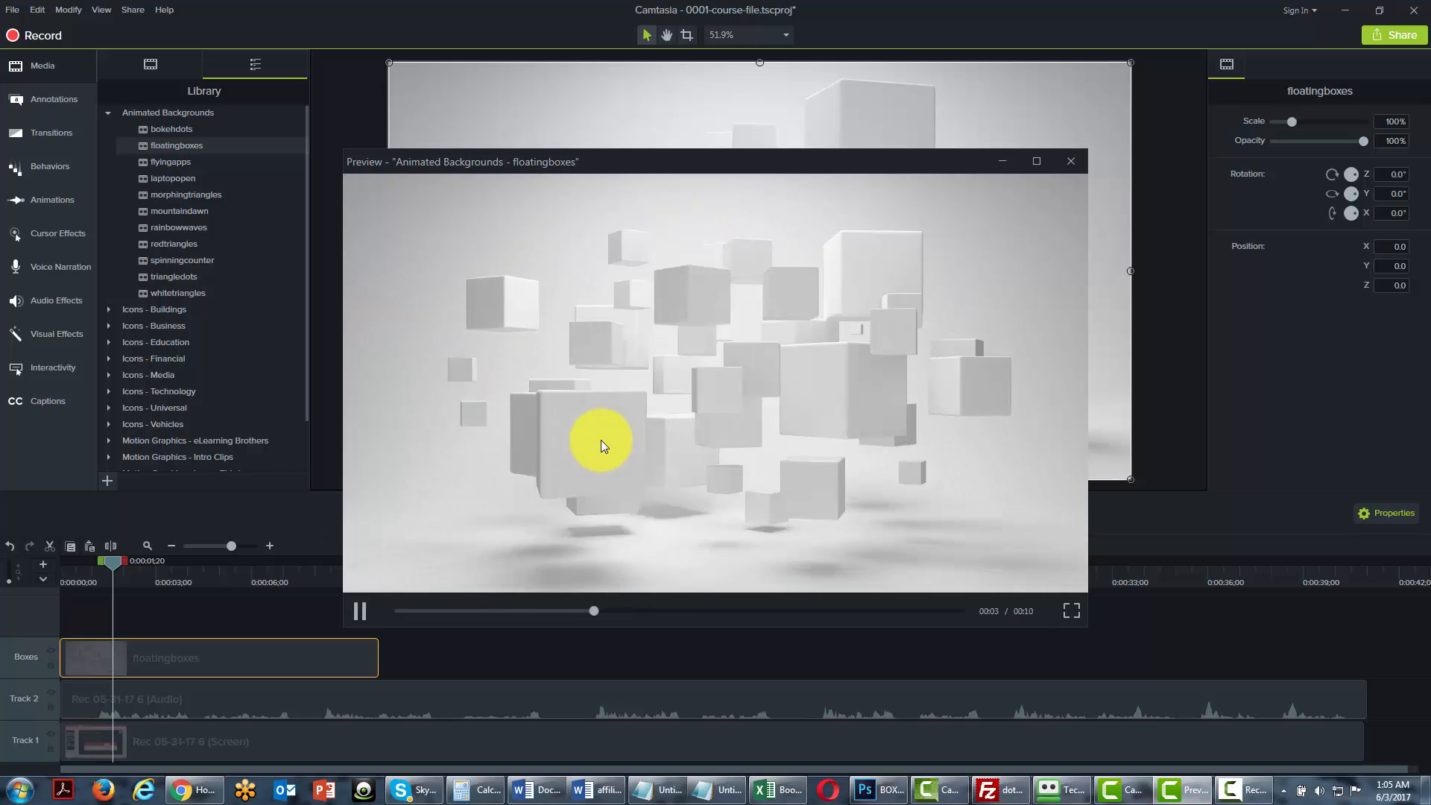
key(Escape)
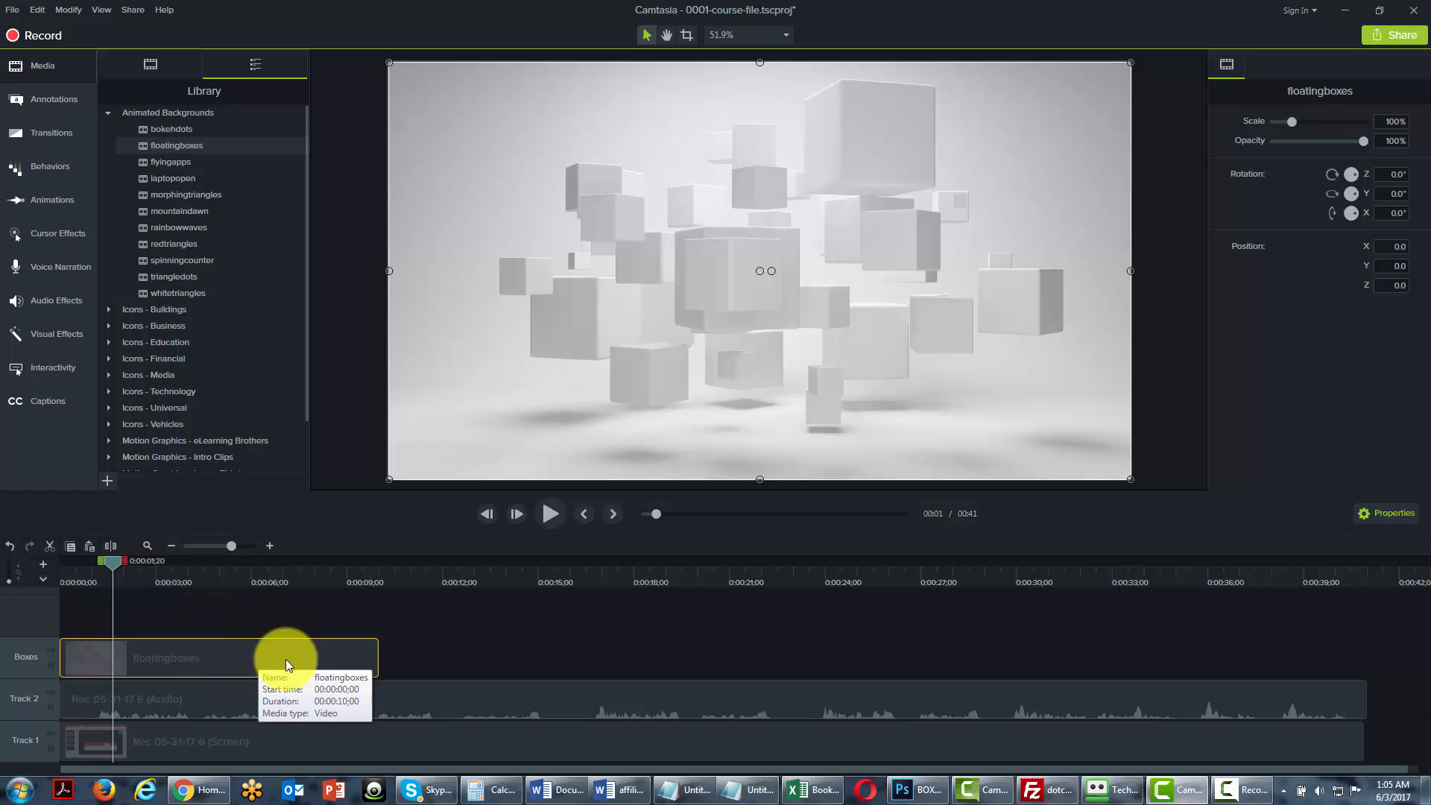
Delete the floatingboxes clip from the Boxes track and return the playhead to the start of the timeline.
click(190, 653)
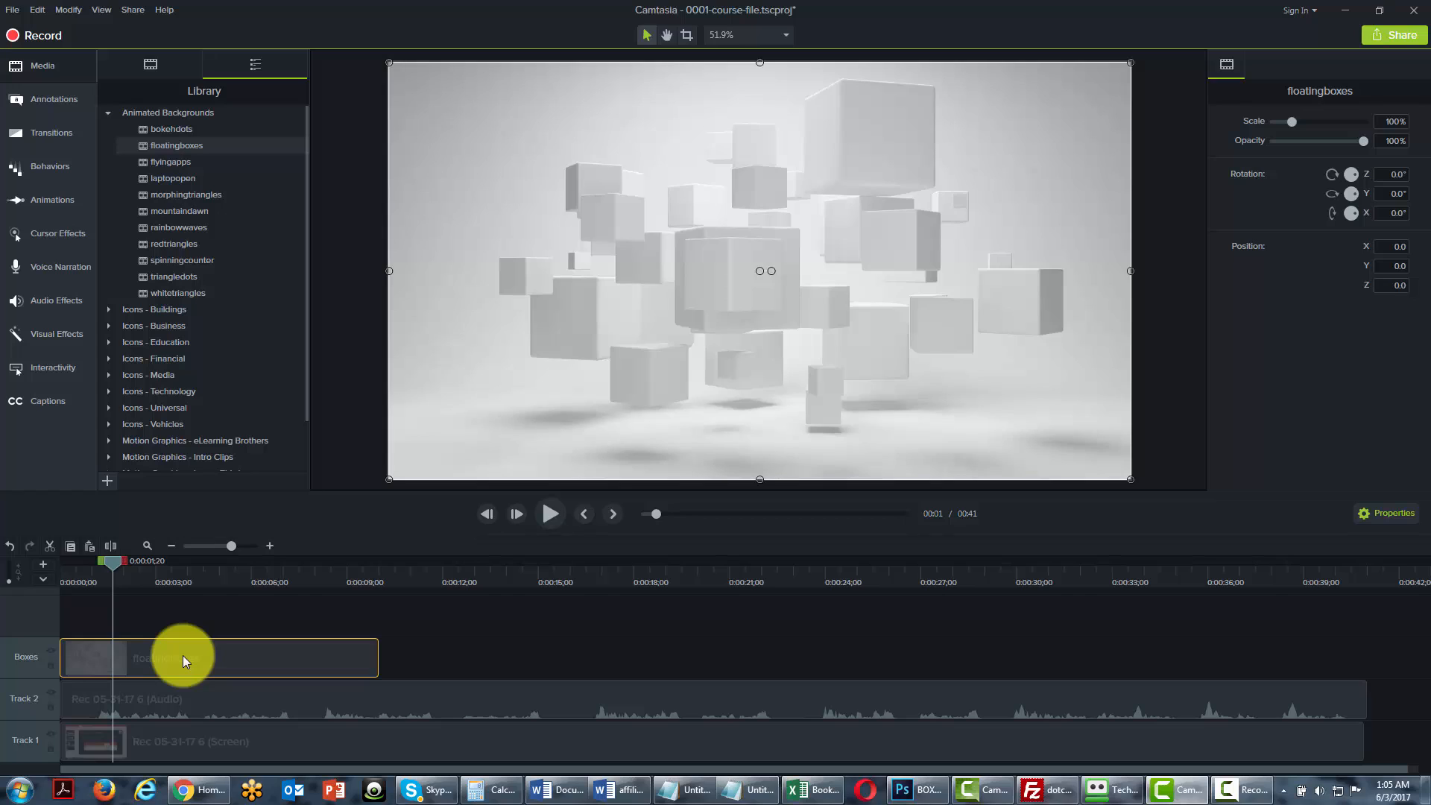
key(Delete)
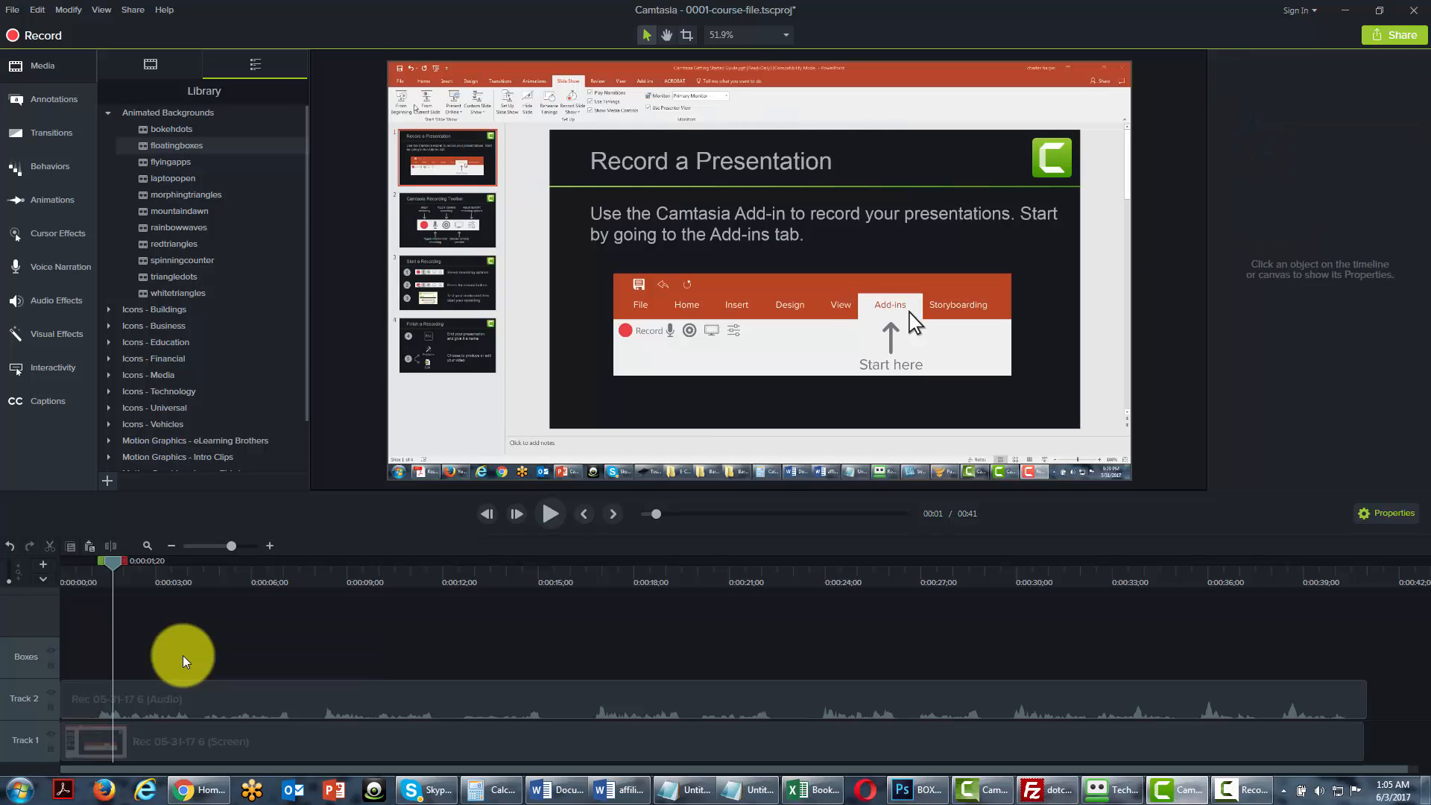
key(ctrl+Home)
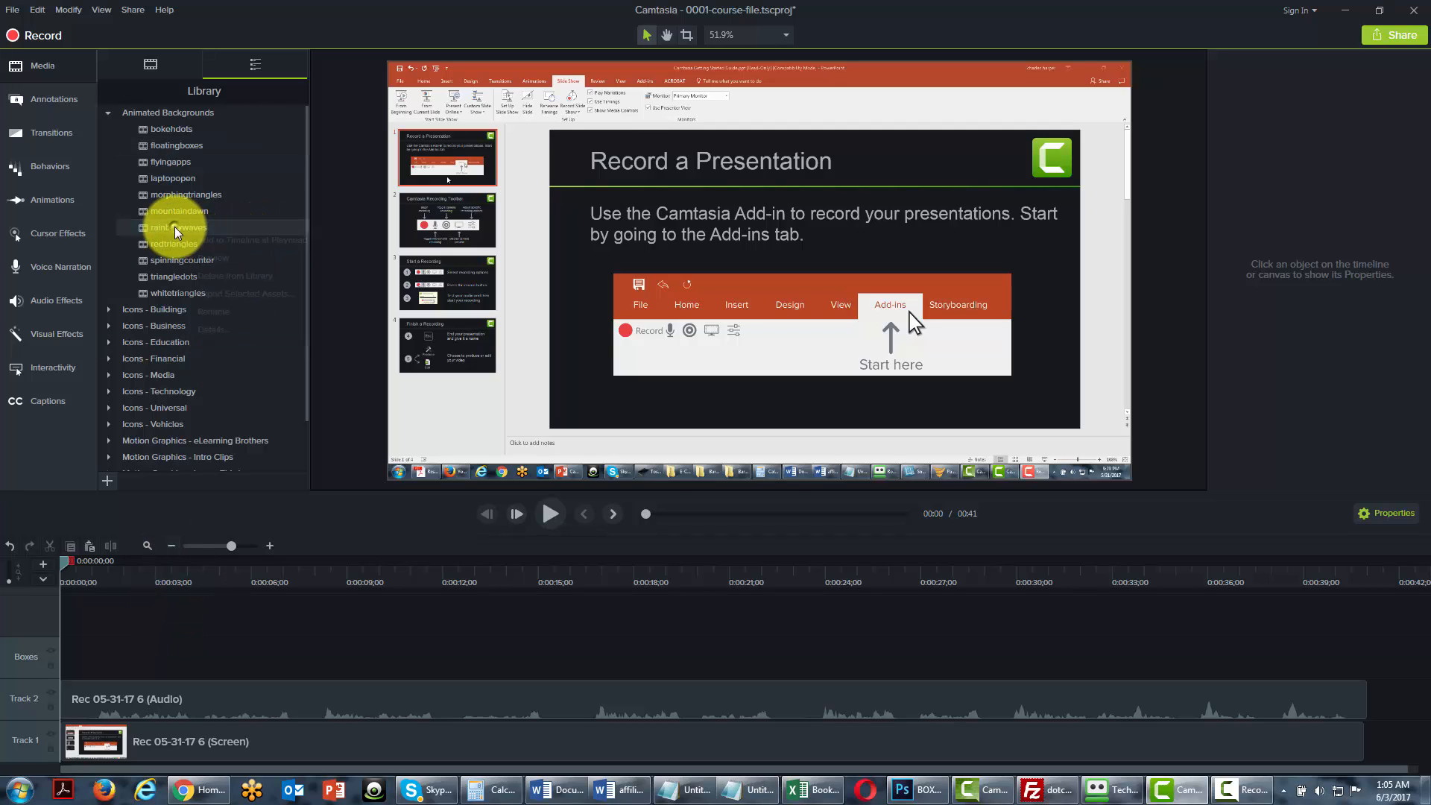
Preview the rainbowwaves animated background from the library and close the preview.
right_click(180, 231)
click(202, 258)
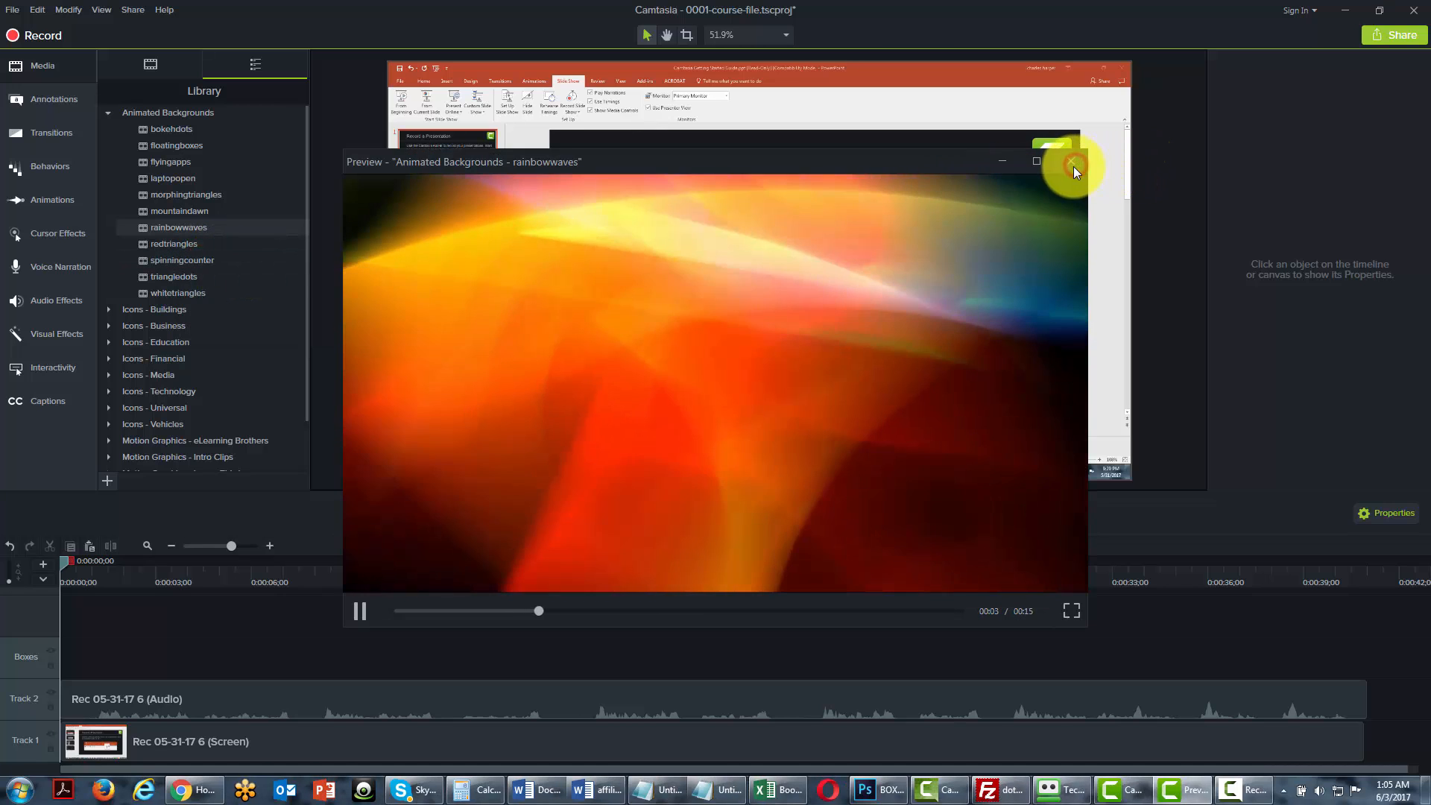
click(1075, 164)
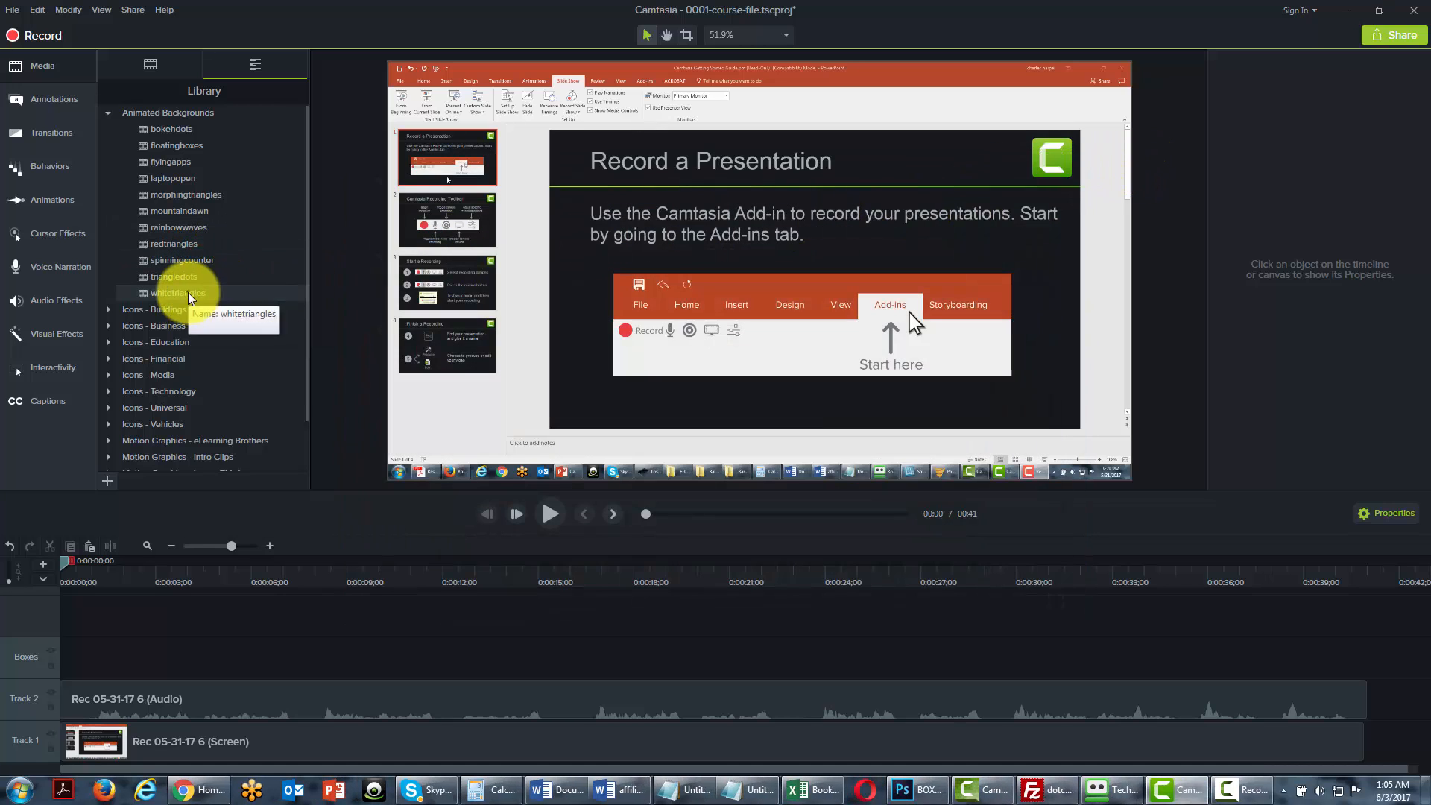
Preview the whitetriangles animated background, close the preview, and add the asset to the timeline at the playhead.
right_click(191, 297)
click(216, 322)
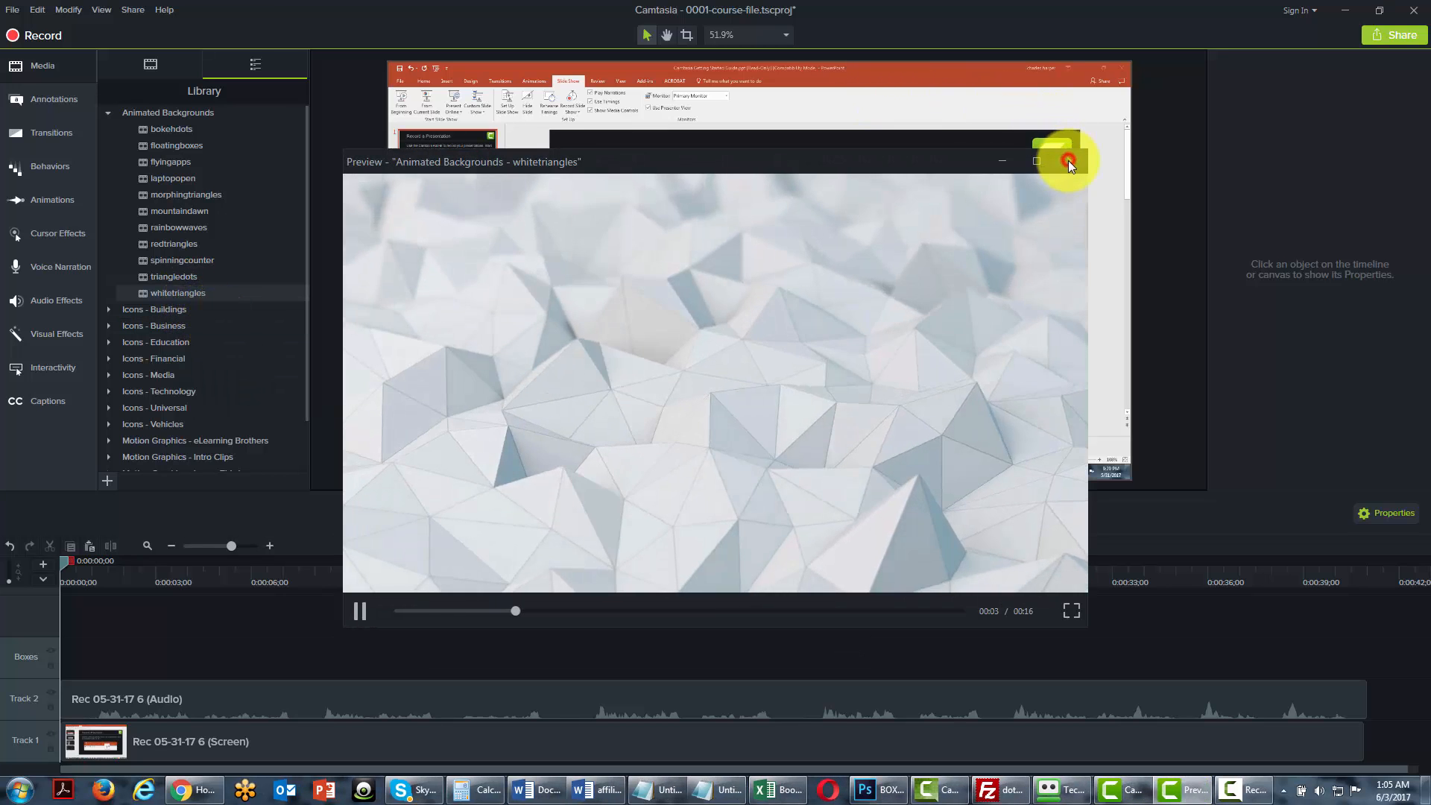
click(1070, 164)
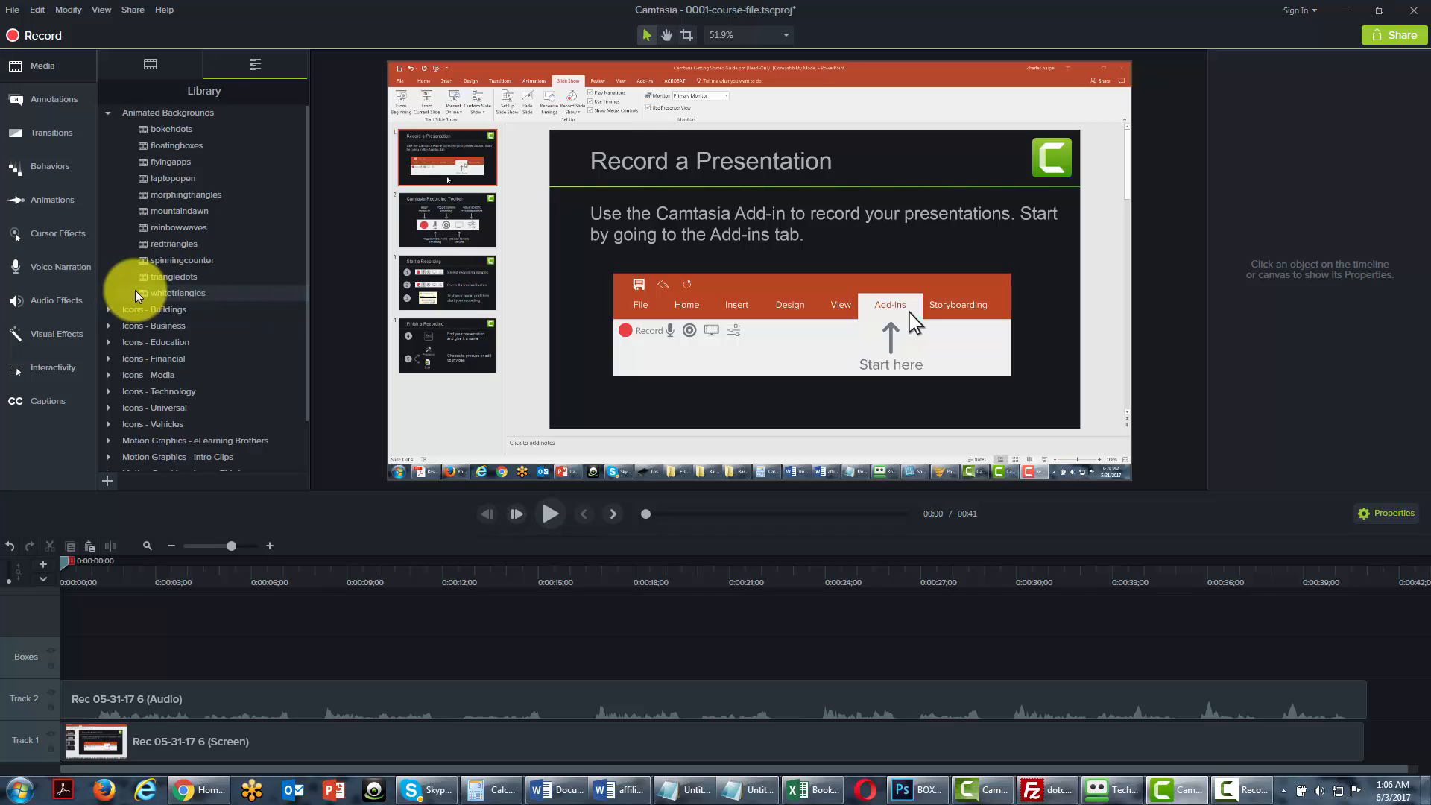
right_click(164, 295)
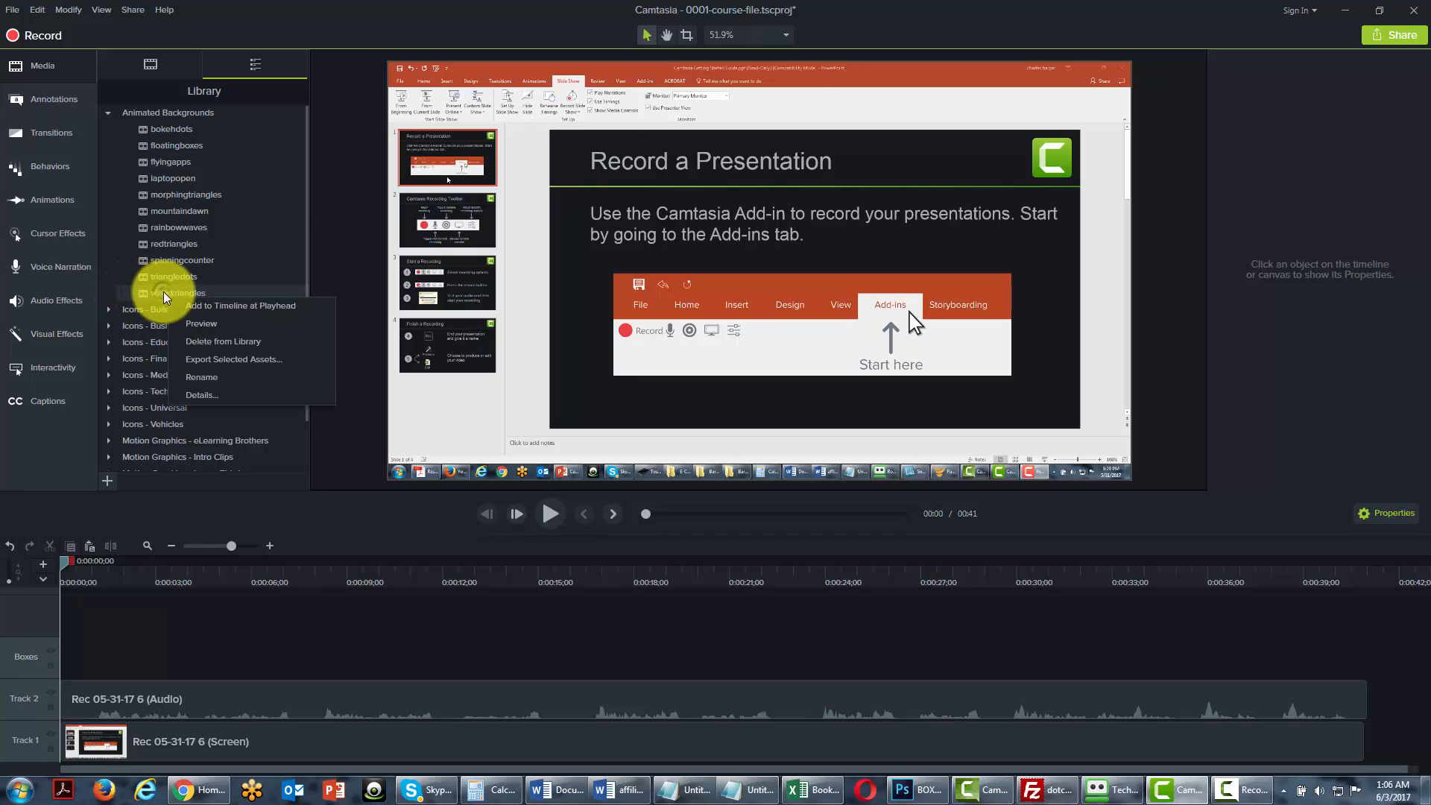
click(192, 306)
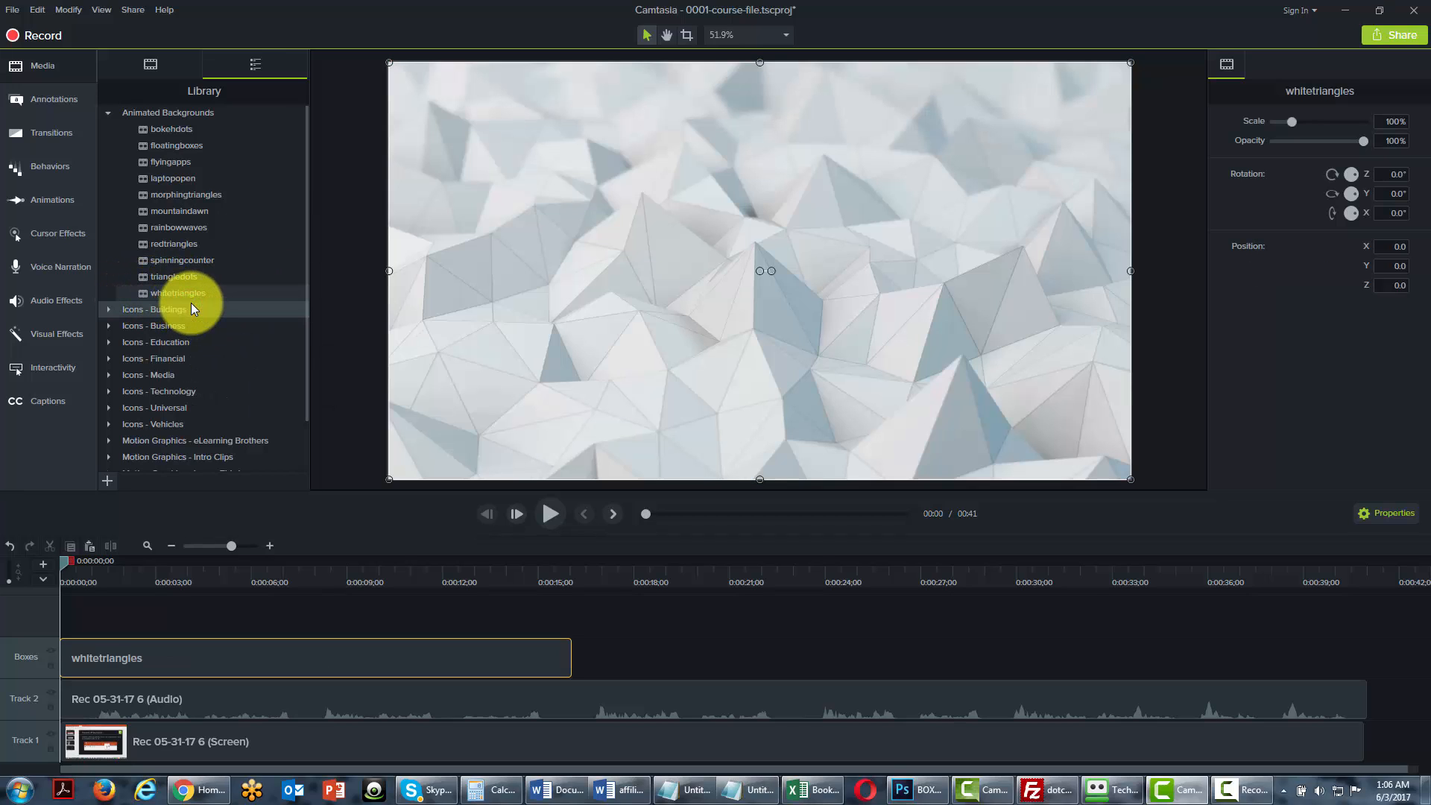
Rename the Boxes track to a name starting with "Triangl" and remove the whitetriangles clip from it.
right_click(16, 656)
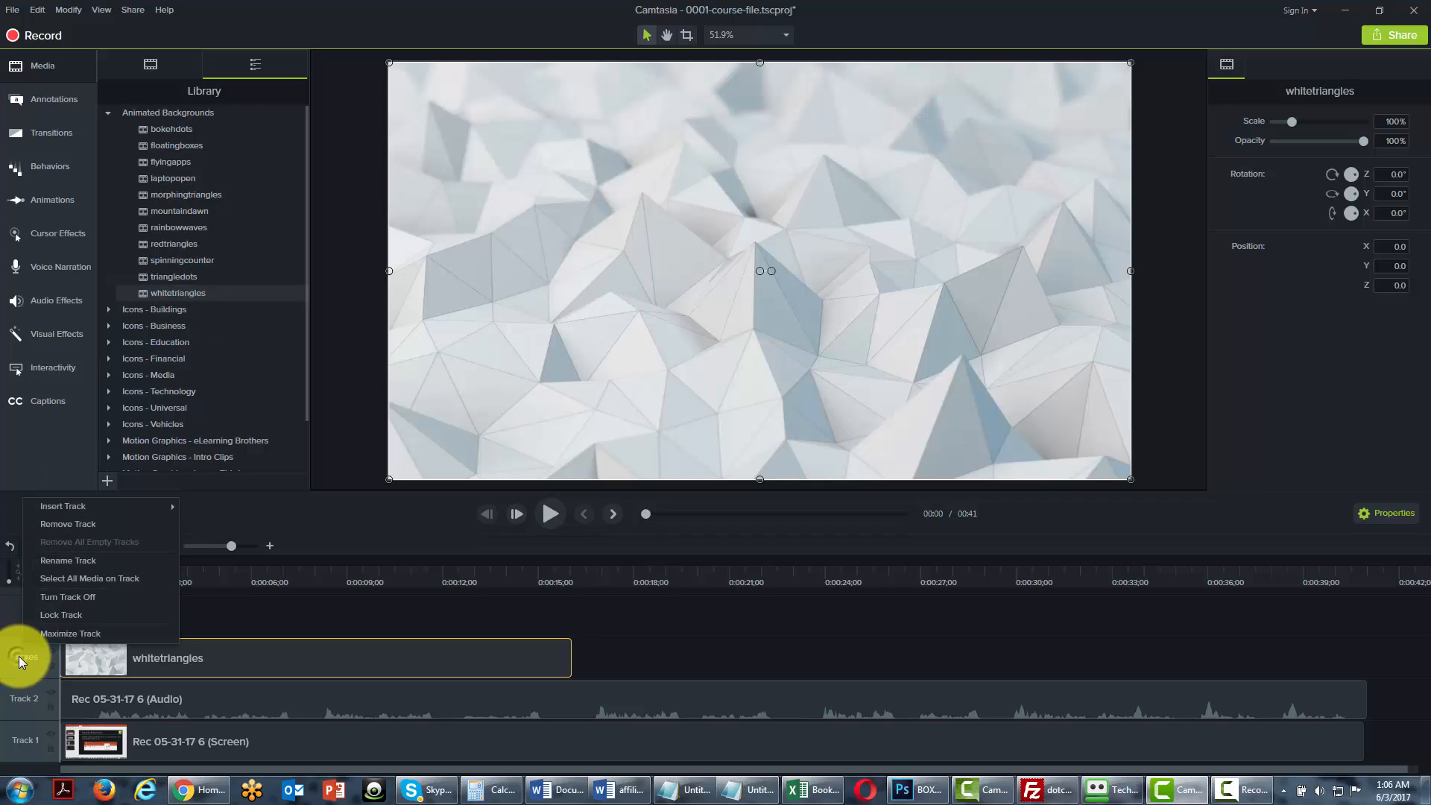
click(60, 524)
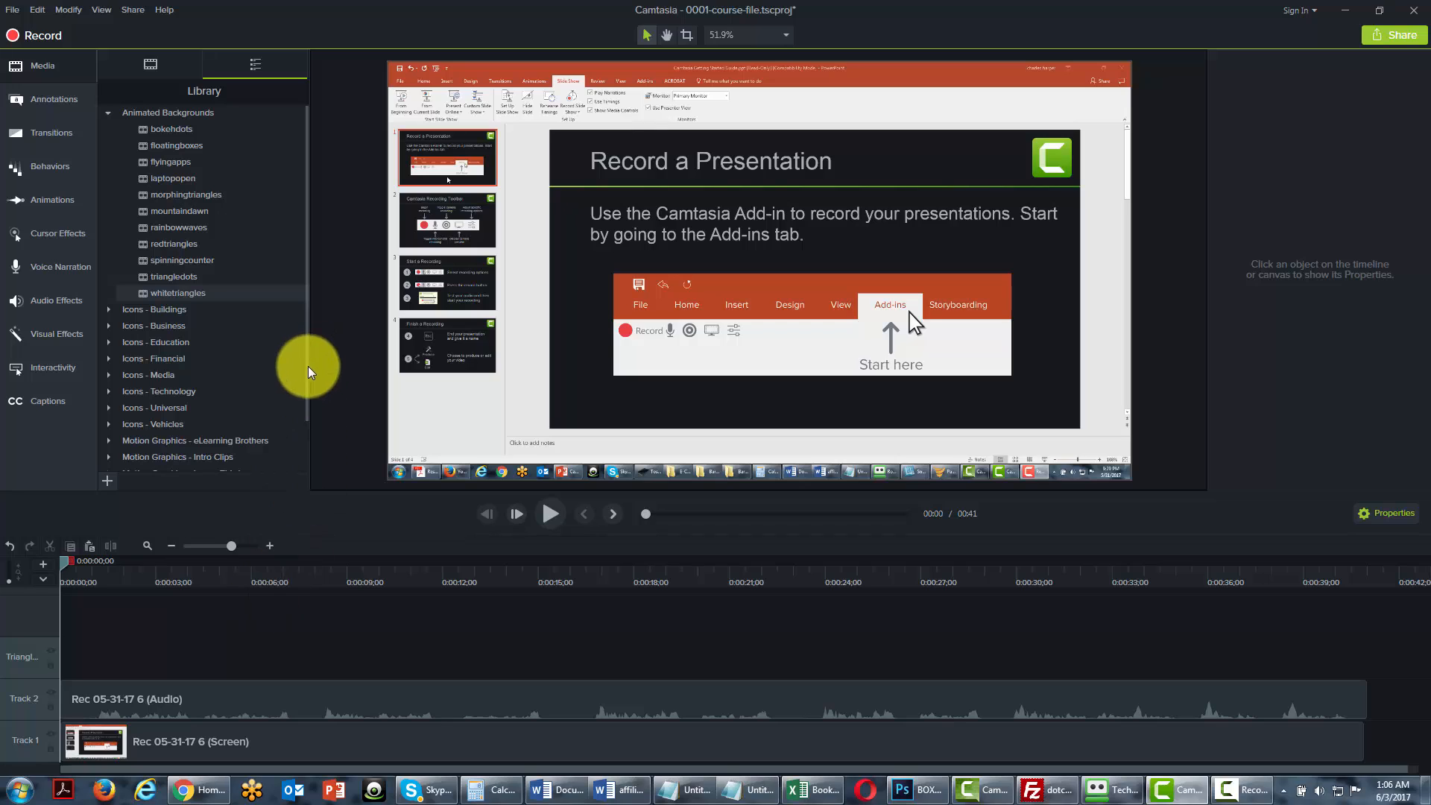
Preview the apartment-01 icon from the Icons - Buildings library folder and add it to the timeline at the playhead.
drag(304, 367, 304, 409)
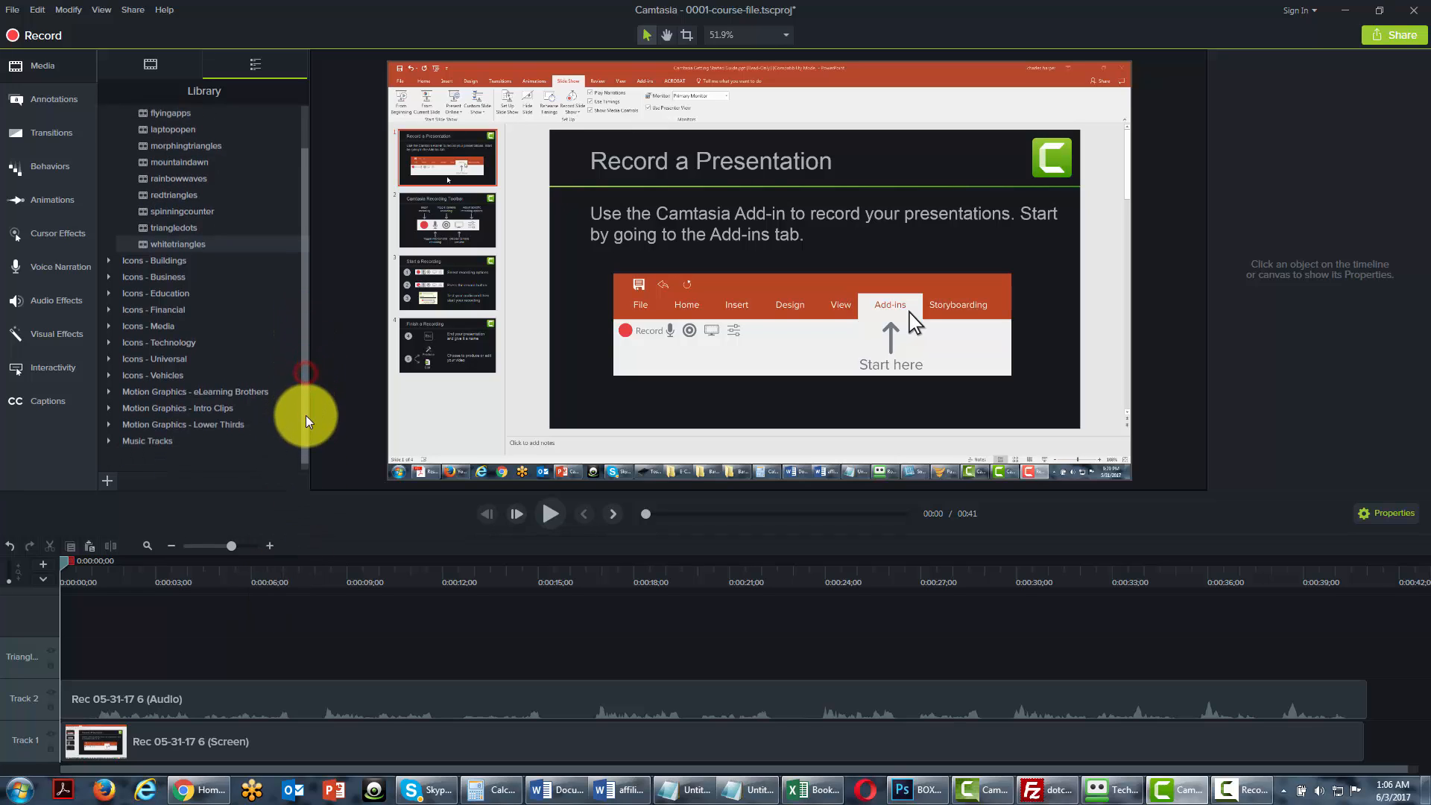
click(110, 262)
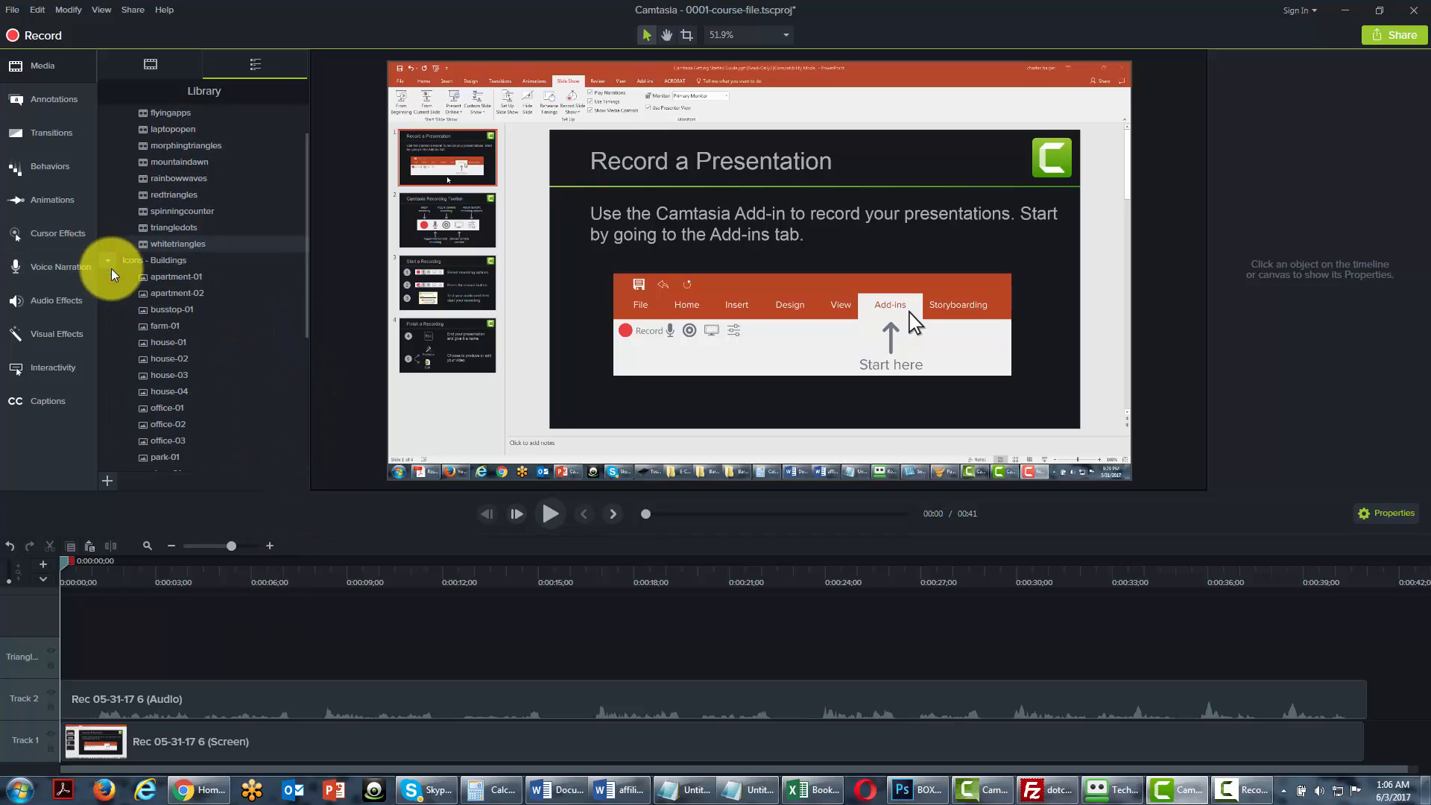
right_click(167, 284)
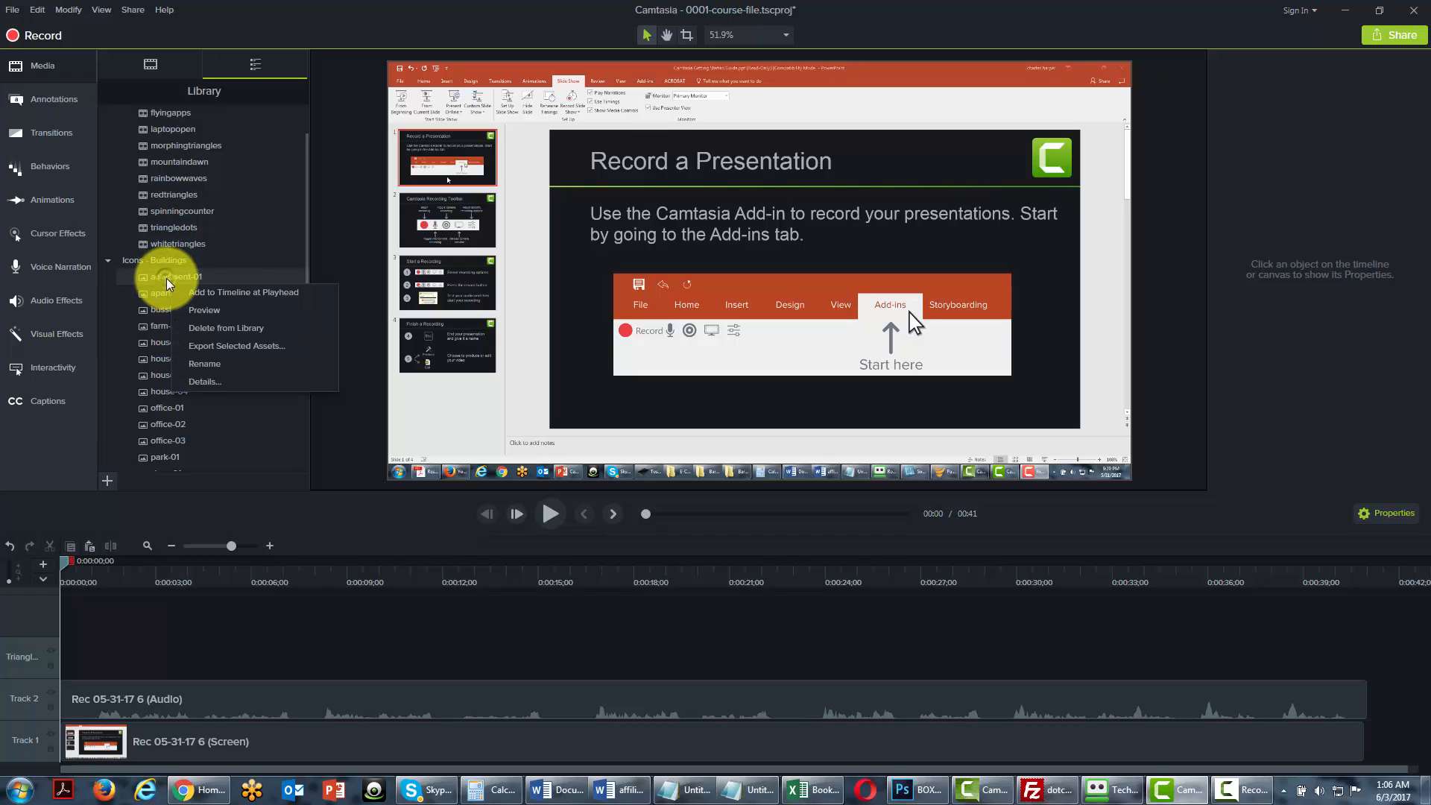
click(204, 314)
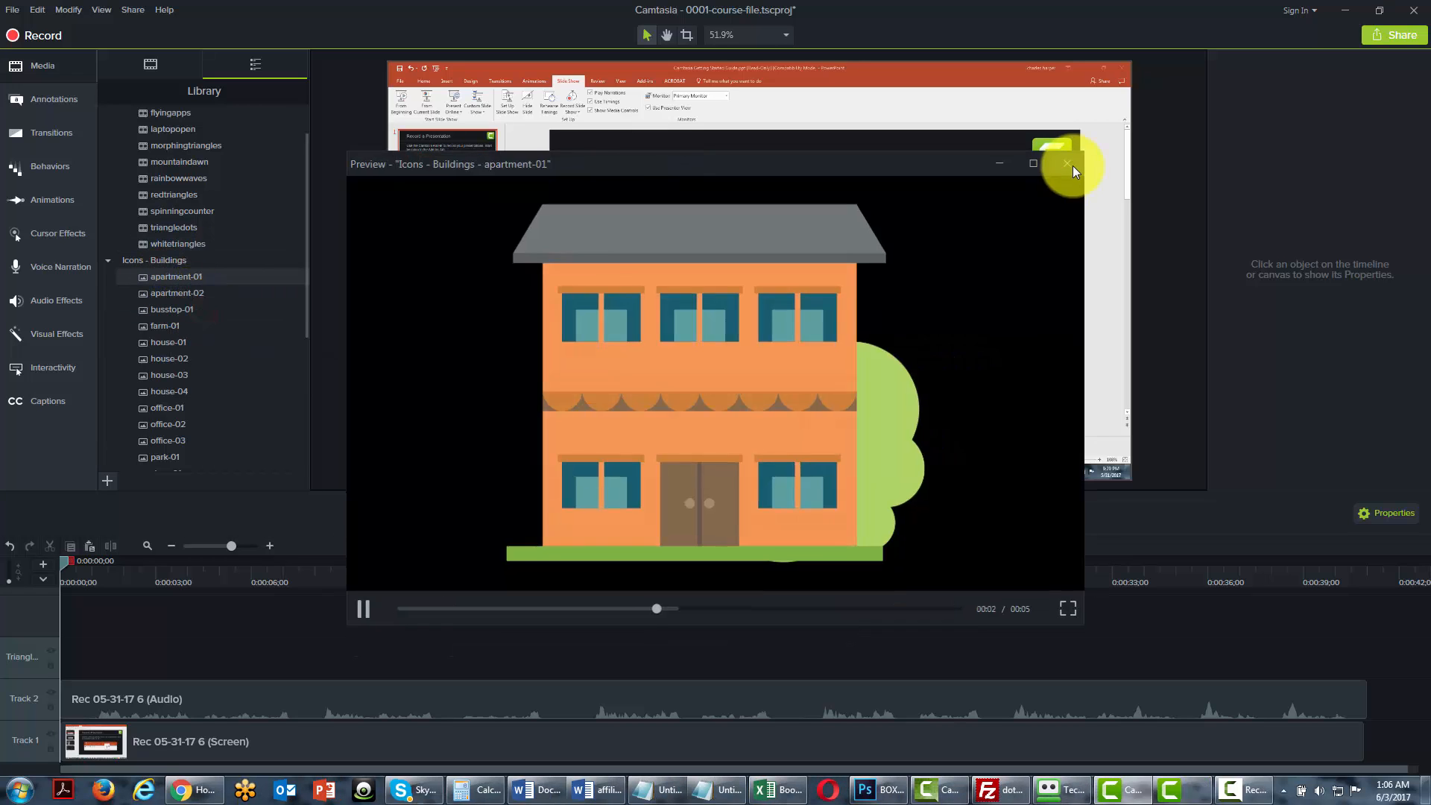
click(1073, 163)
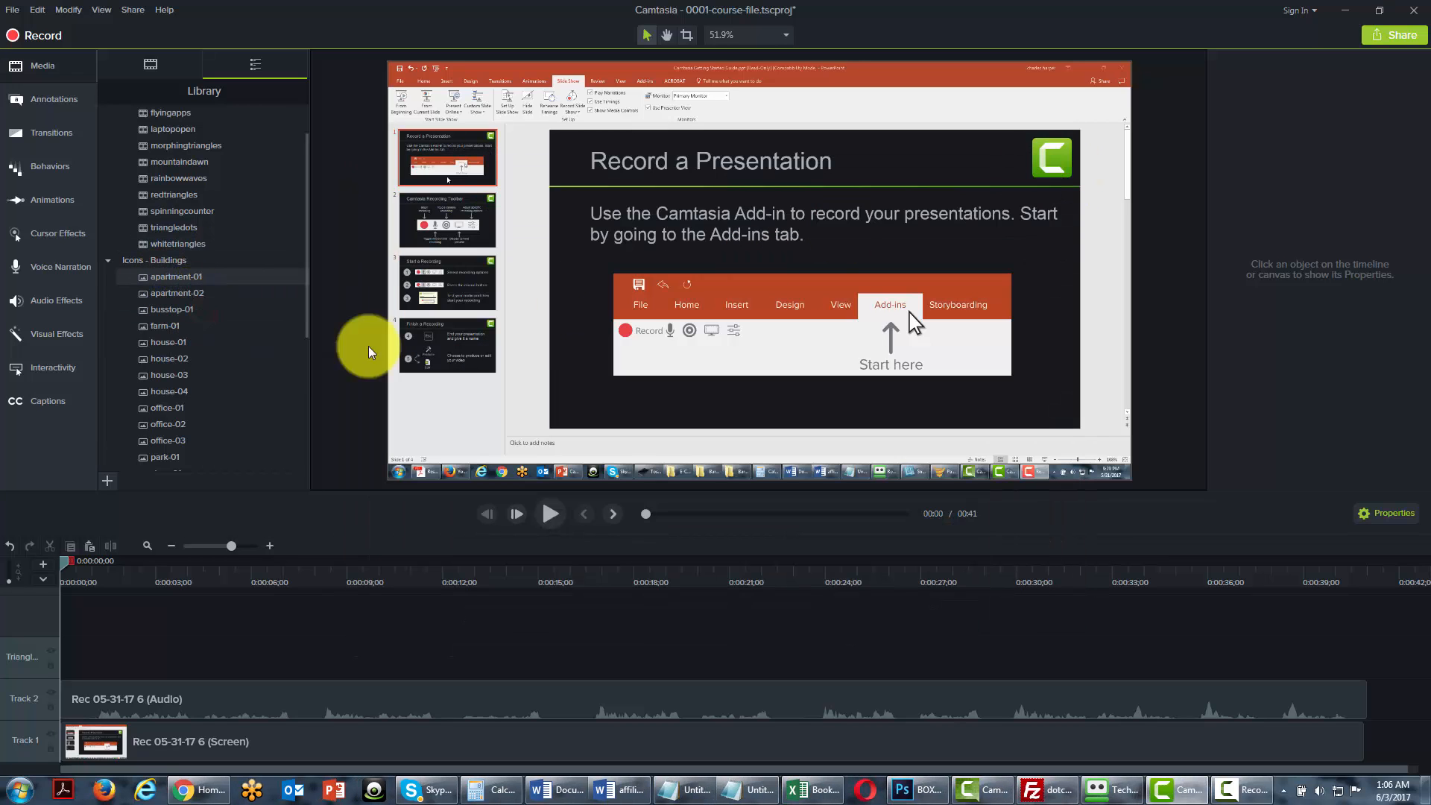
right_click(159, 284)
click(187, 292)
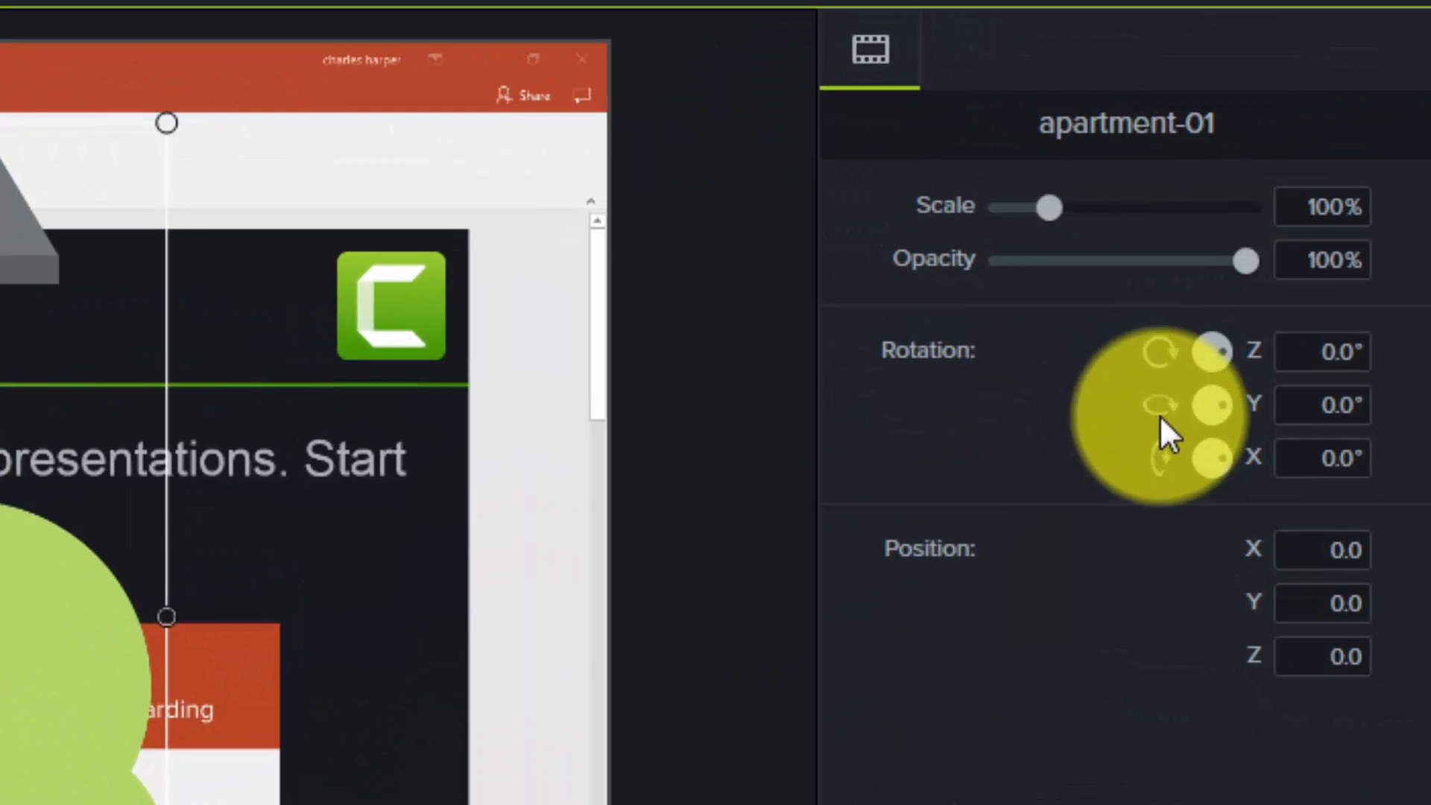
Set the apartment-01 icon's rotation to 25° on Y, 35° on X and 35° on Z.
click(1339, 406)
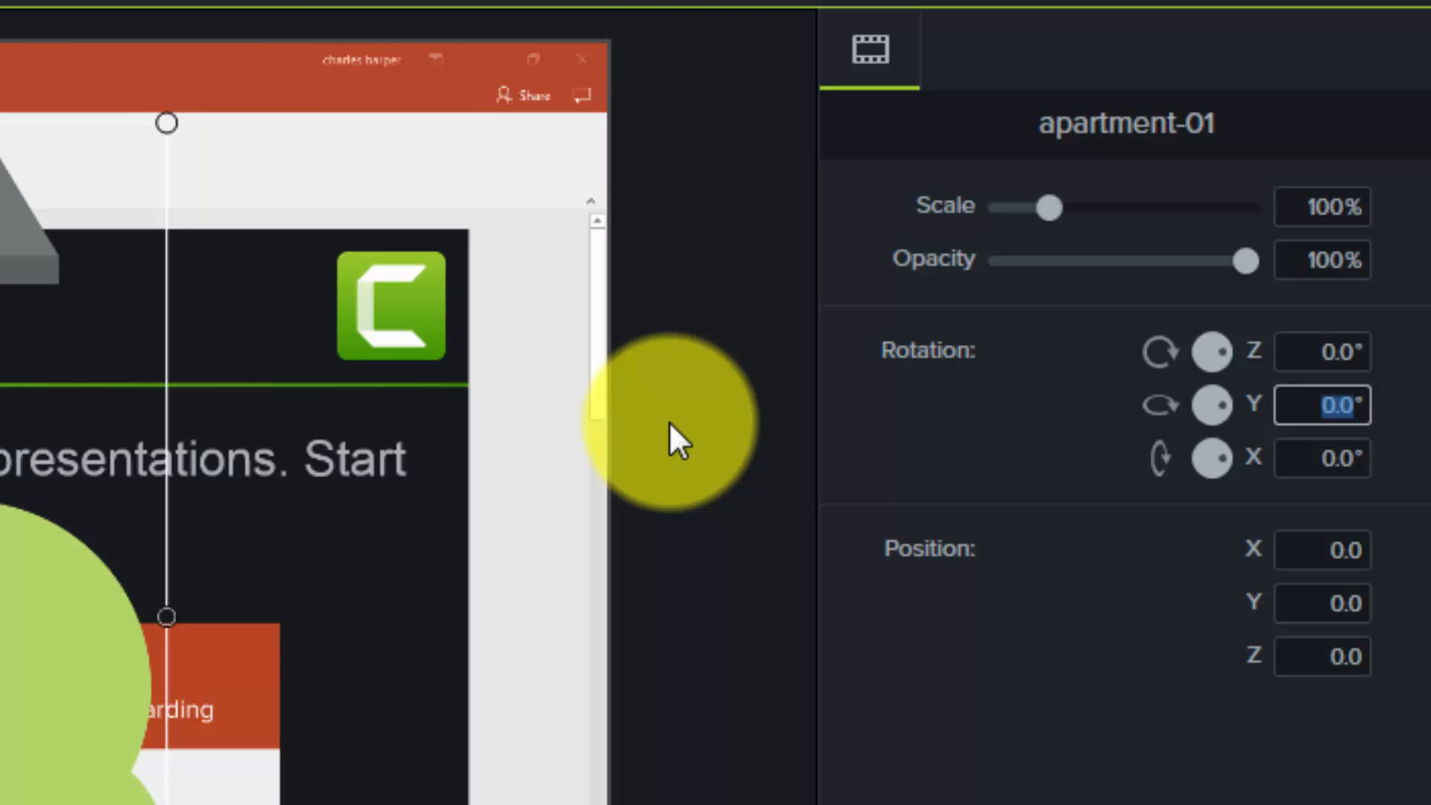
text(25)
key(Return)
click(1181, 666)
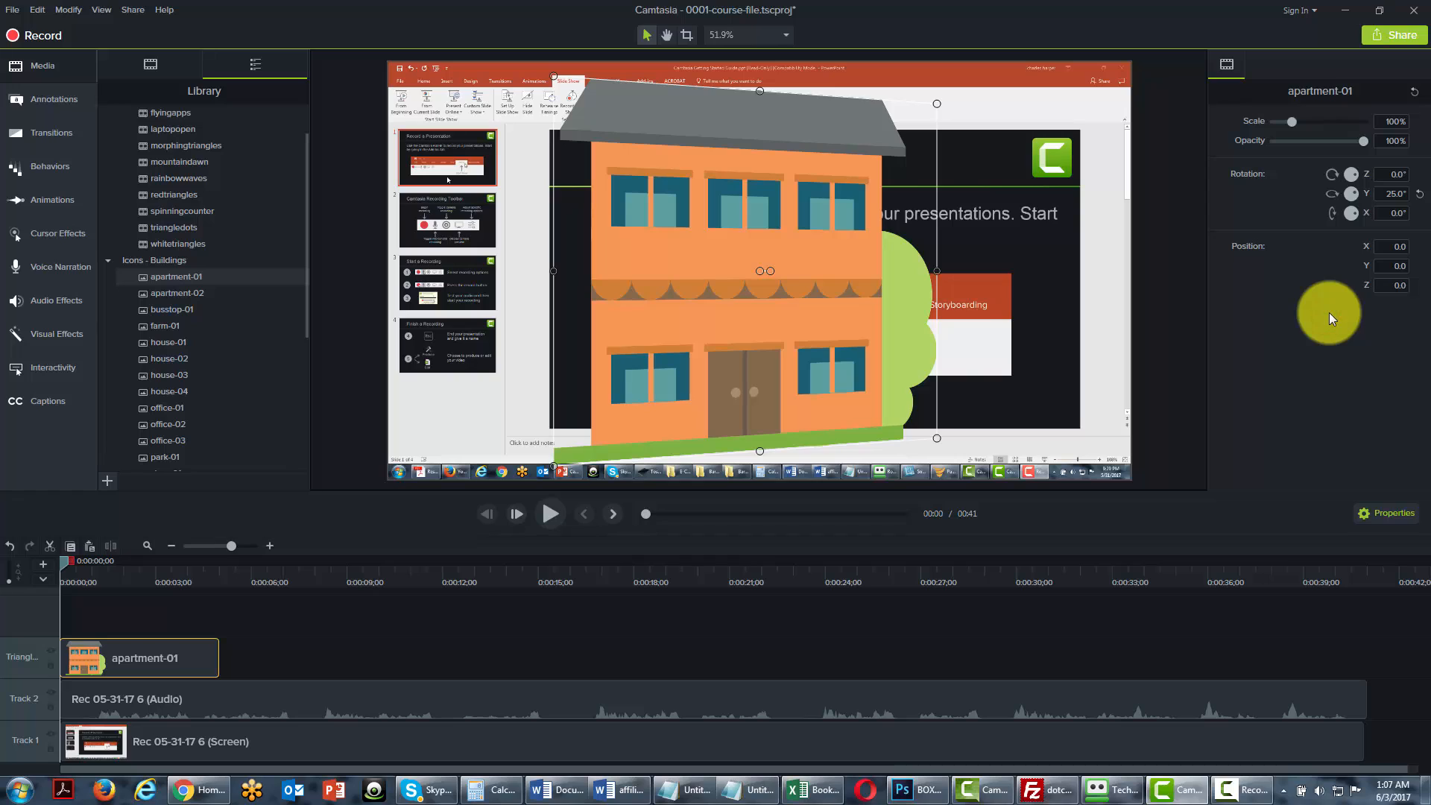
click(1391, 218)
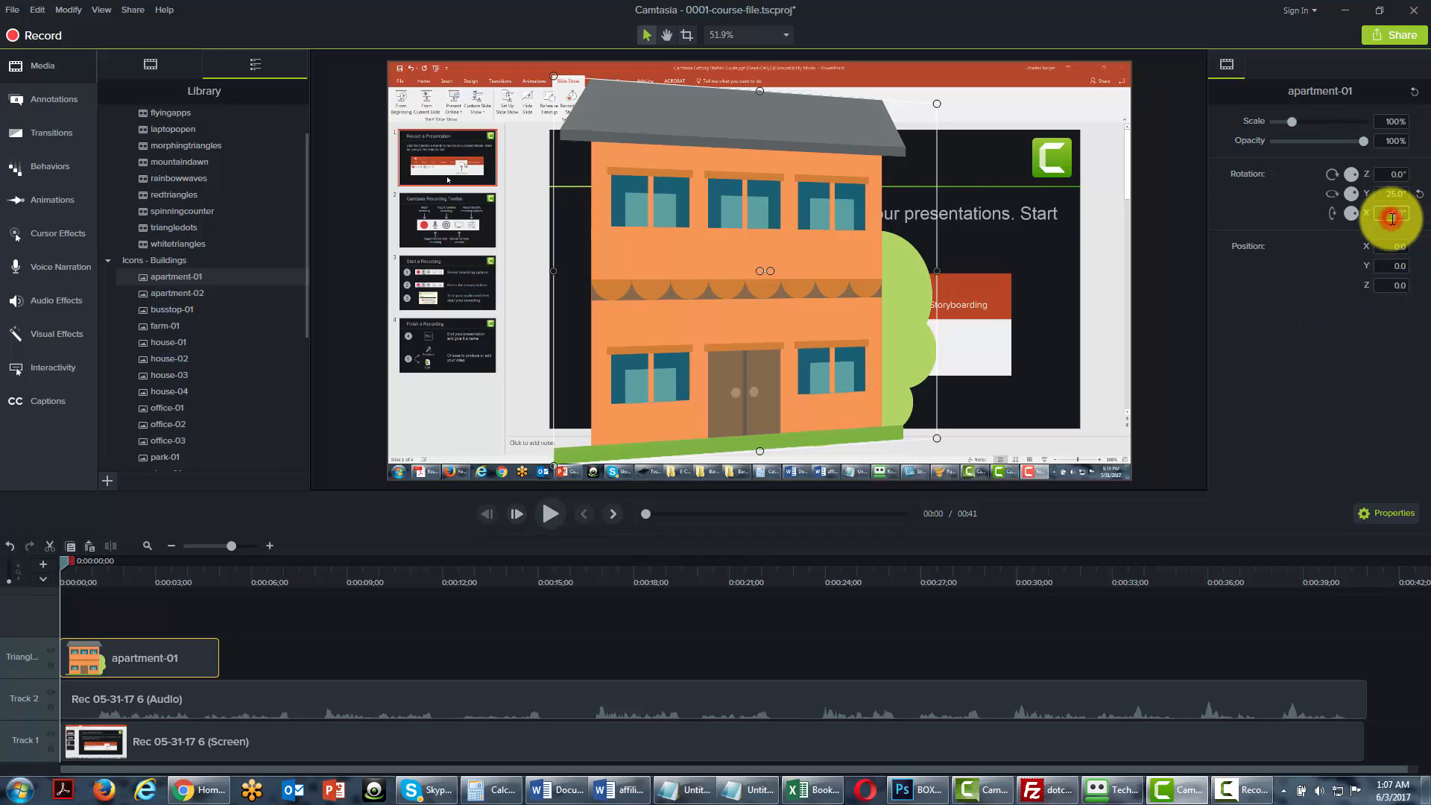
text(35)
key(Tab)
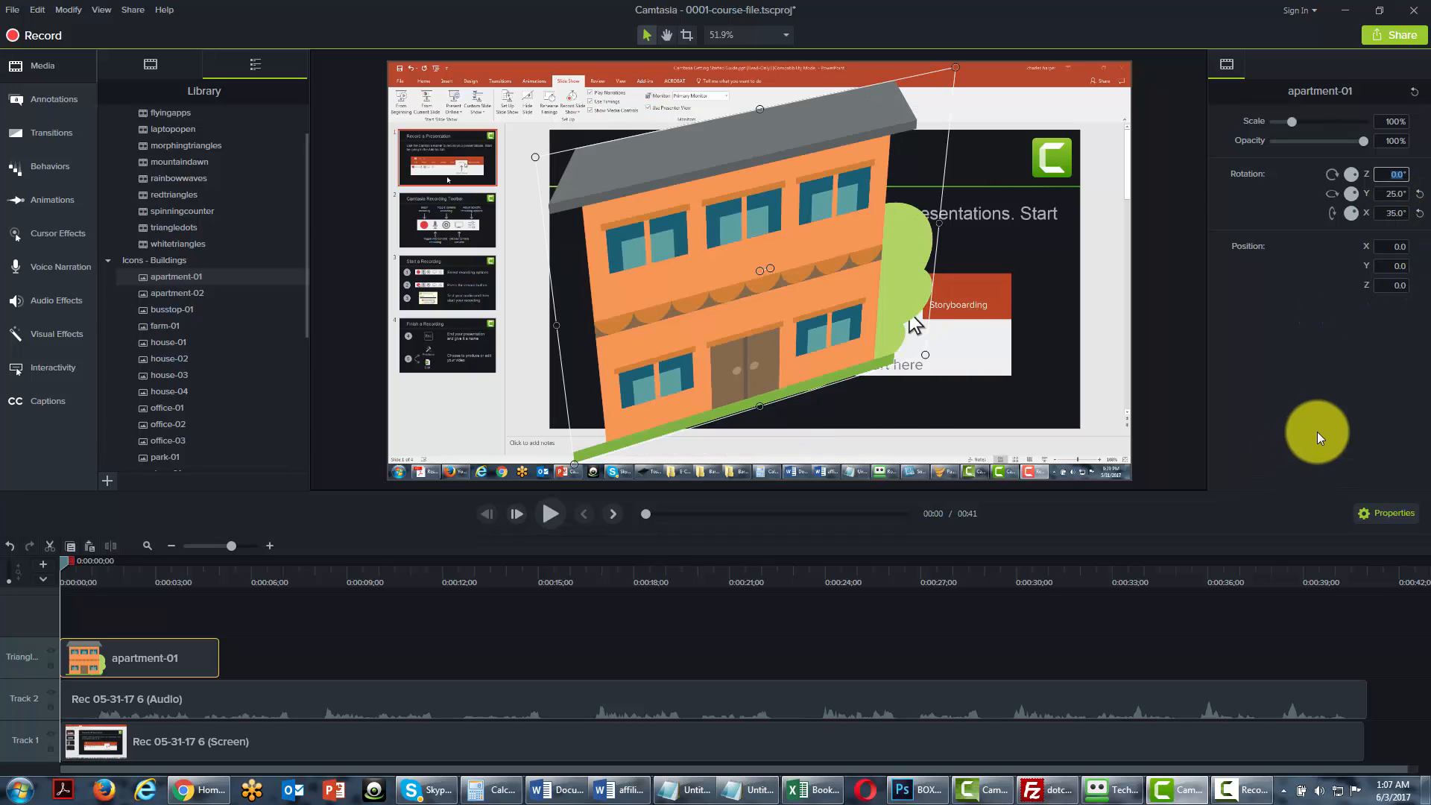
click(1329, 362)
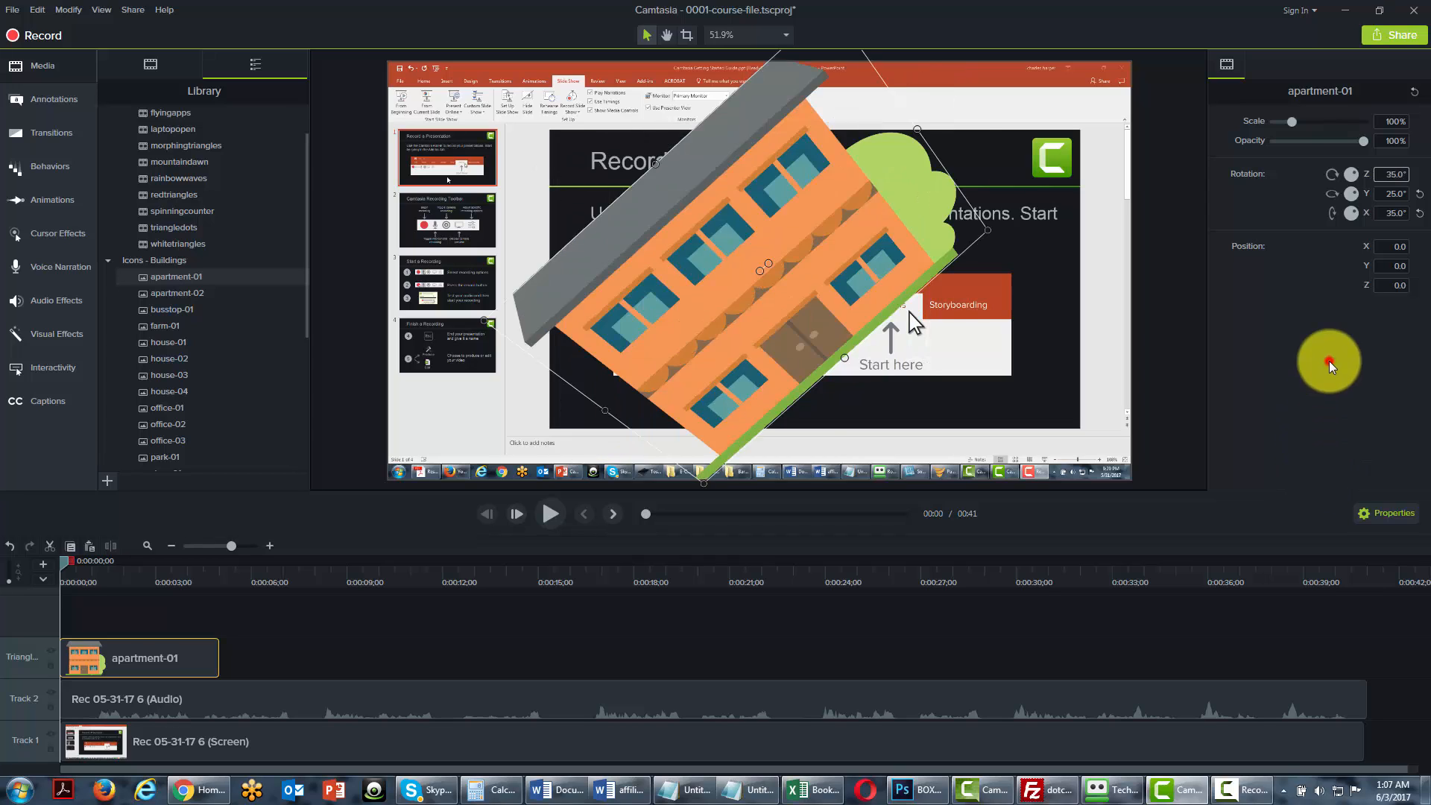
Reset the apartment-01 icon's Z, Y and X rotation to their defaults.
click(1419, 176)
click(1420, 195)
click(1419, 214)
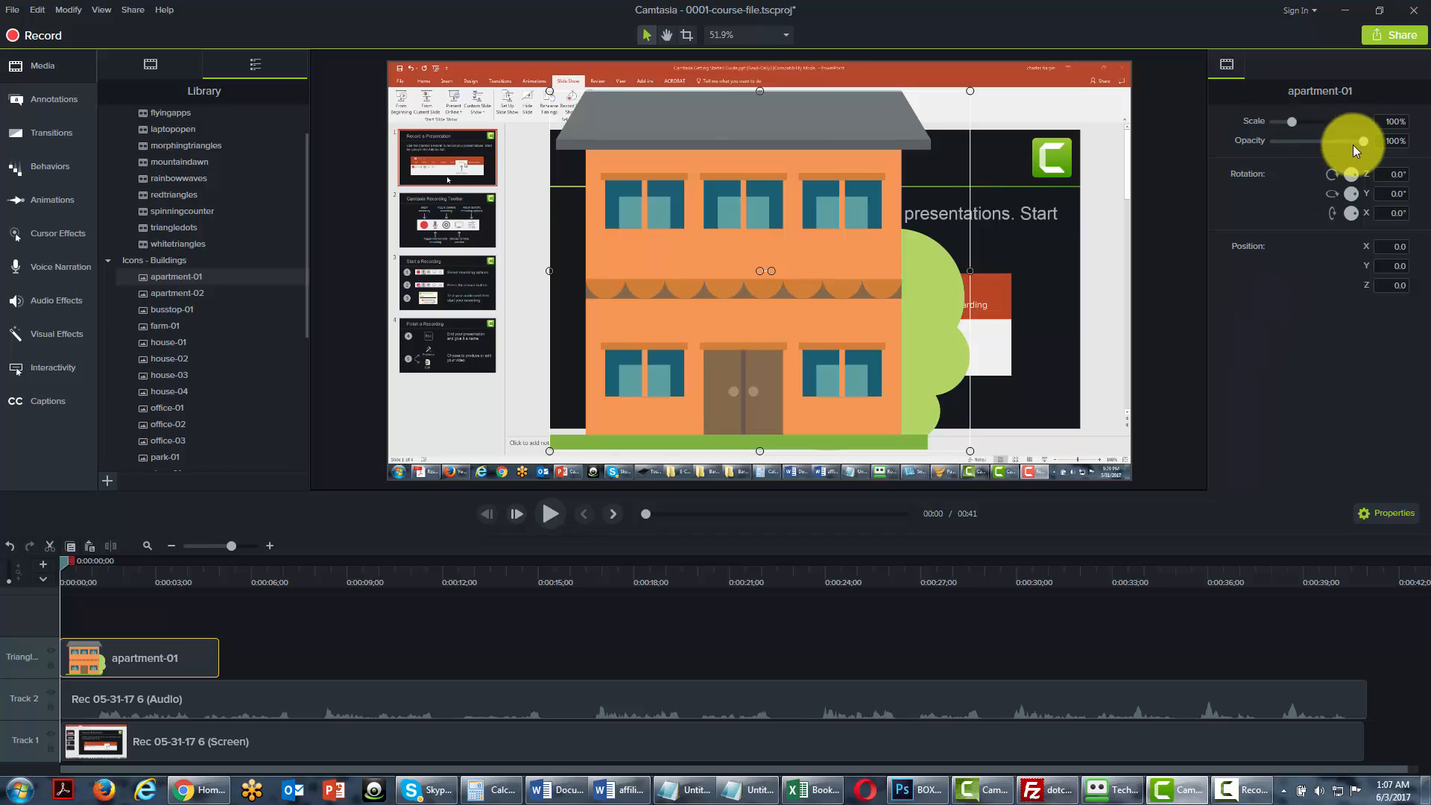
mouse_move(1362, 141)
mouse_down()
mouse_move(1307, 141)
mouse_move(1371, 132)
mouse_up()
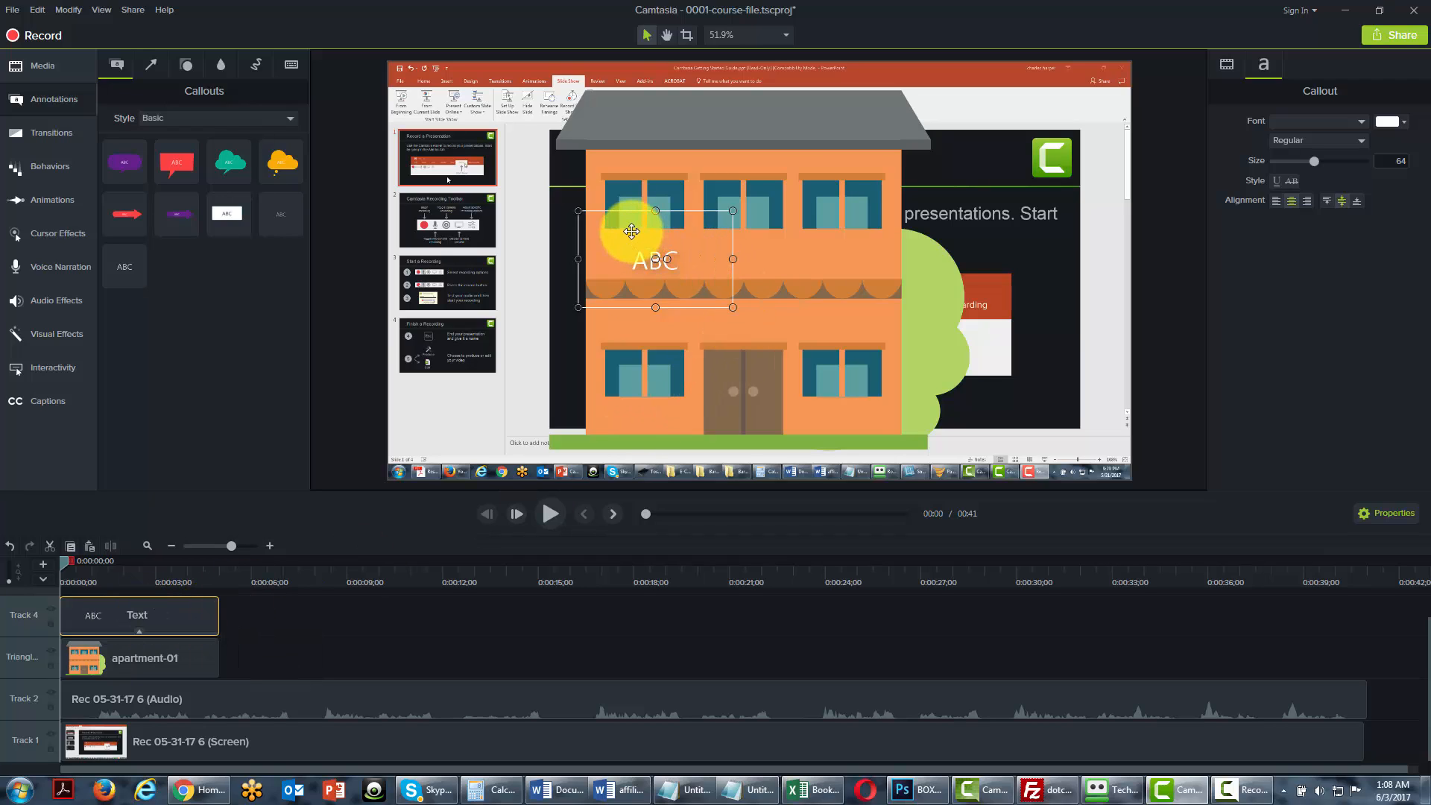
Shrink the ABC text callout and center it on the apartment's facade between the upper windows and the awning.
drag(633, 232, 725, 234)
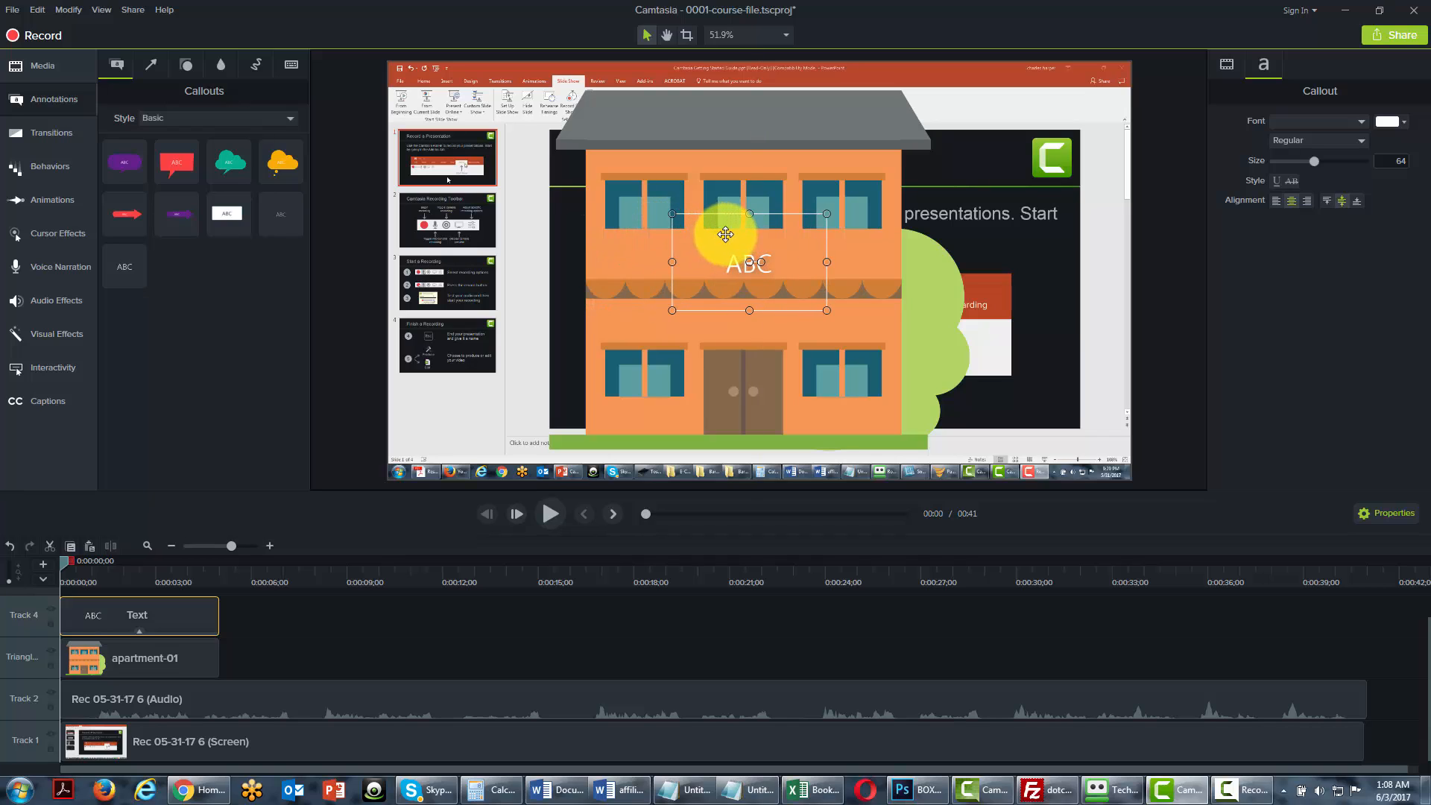
drag(827, 310, 790, 280)
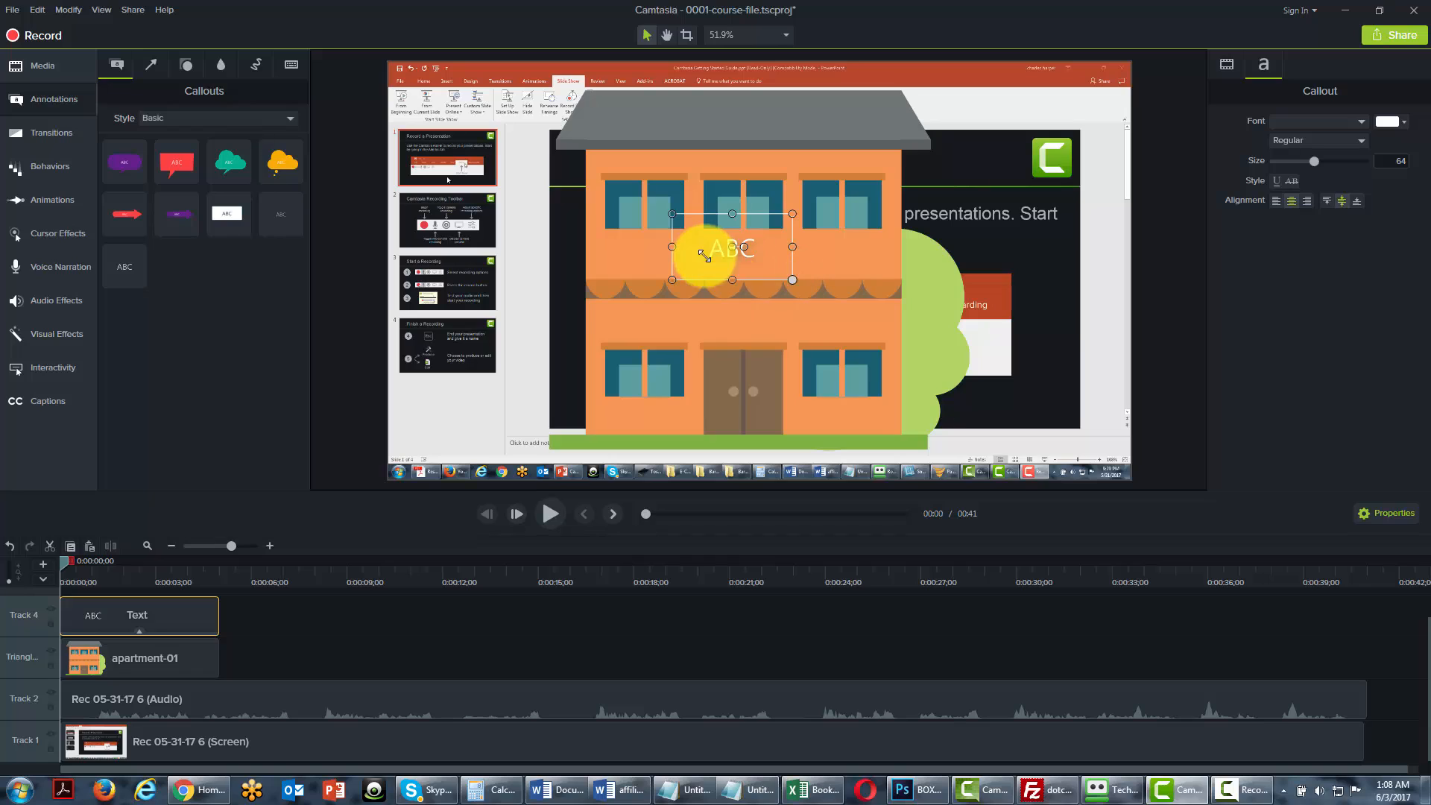
drag(701, 253, 702, 263)
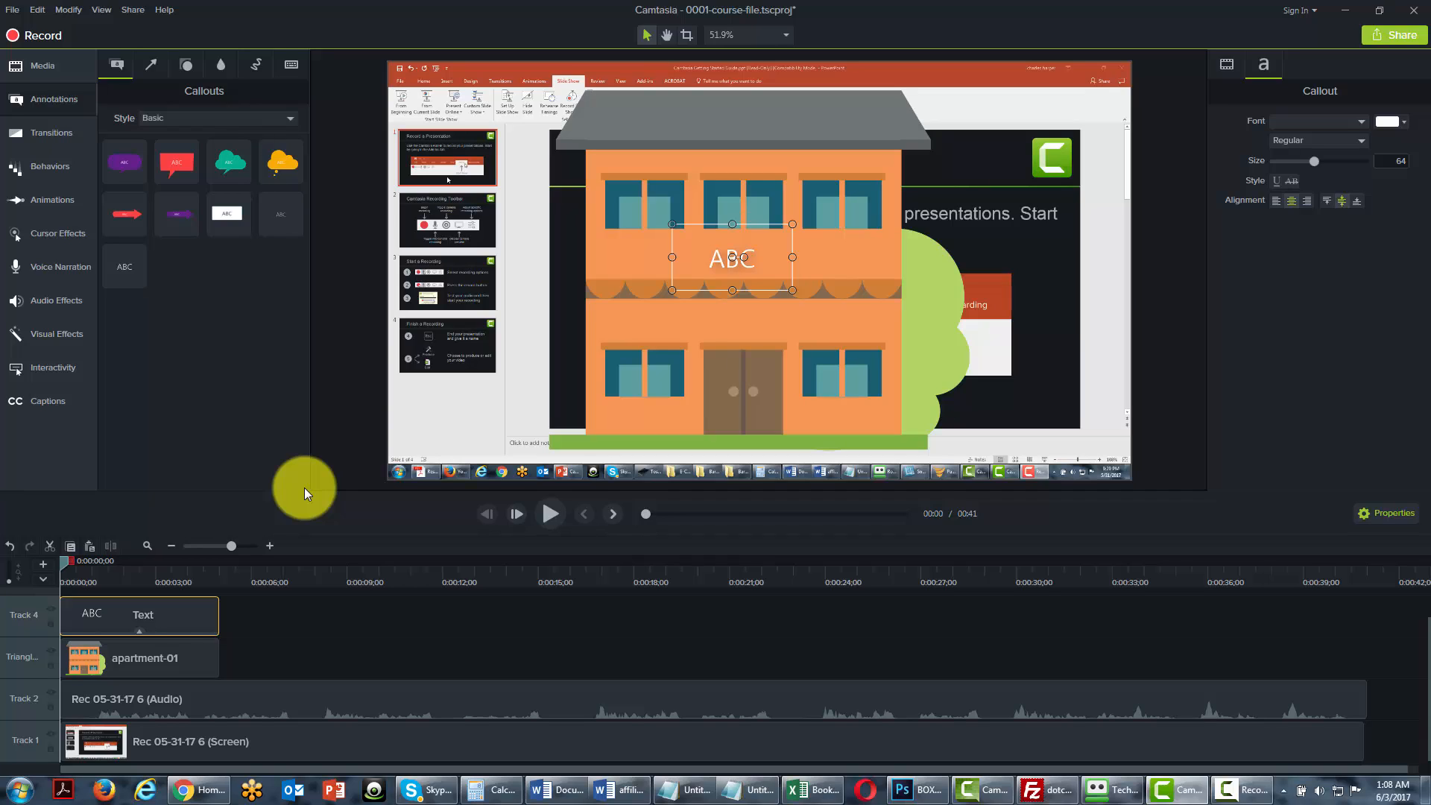
Delete the text callout and apartment-01 clips from the timeline and remove all empty tracks.
click(169, 616)
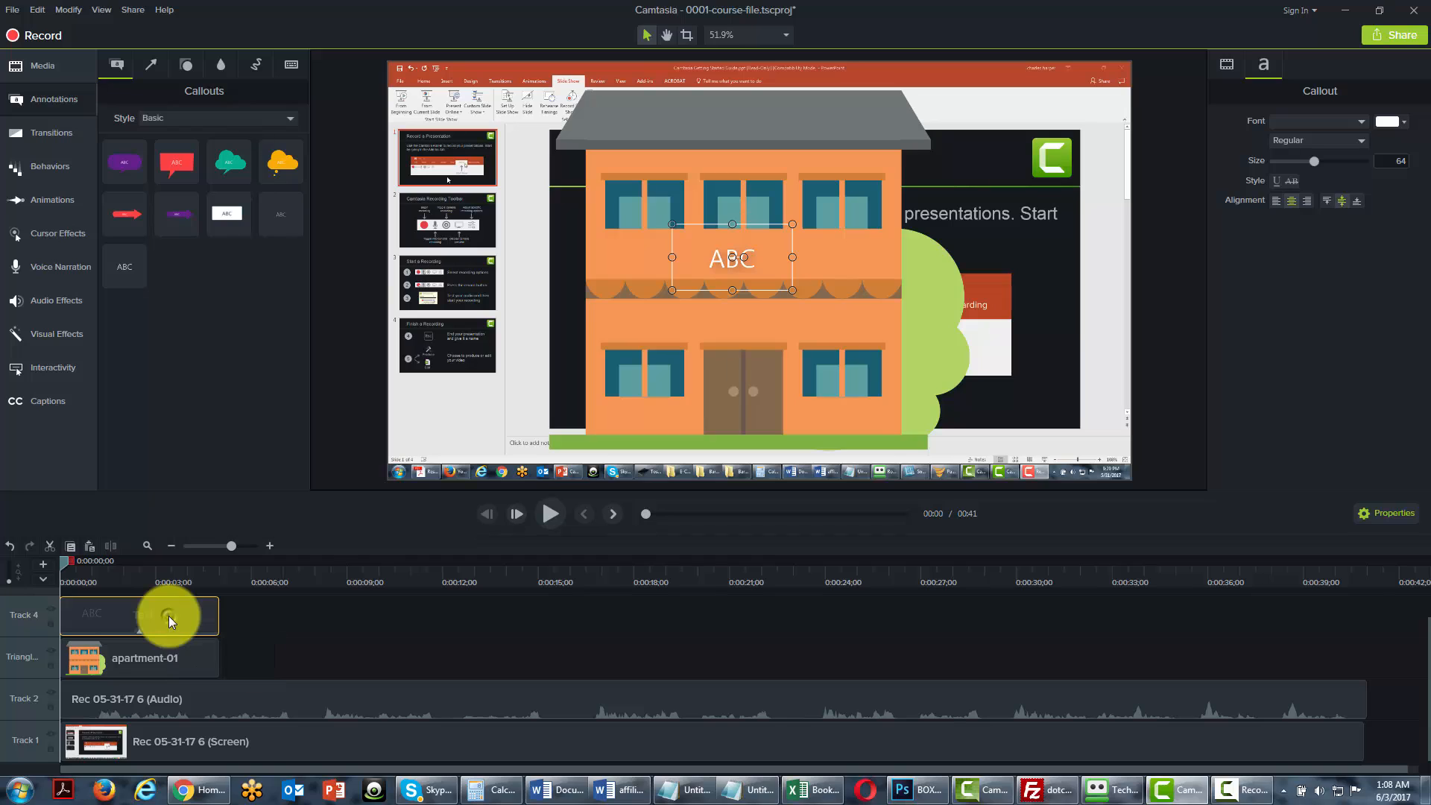
right_click(168, 616)
key(Delete)
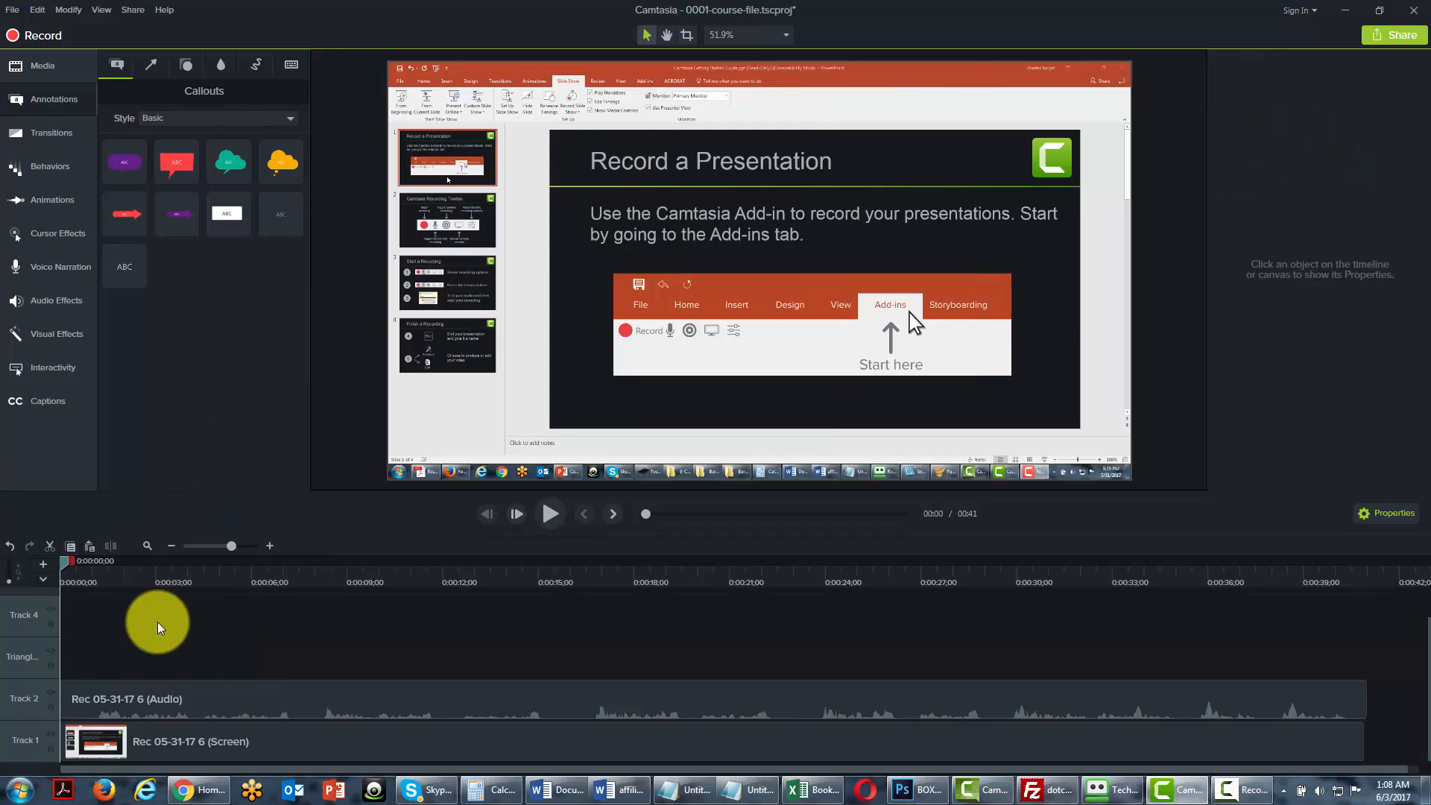
right_click(38, 617)
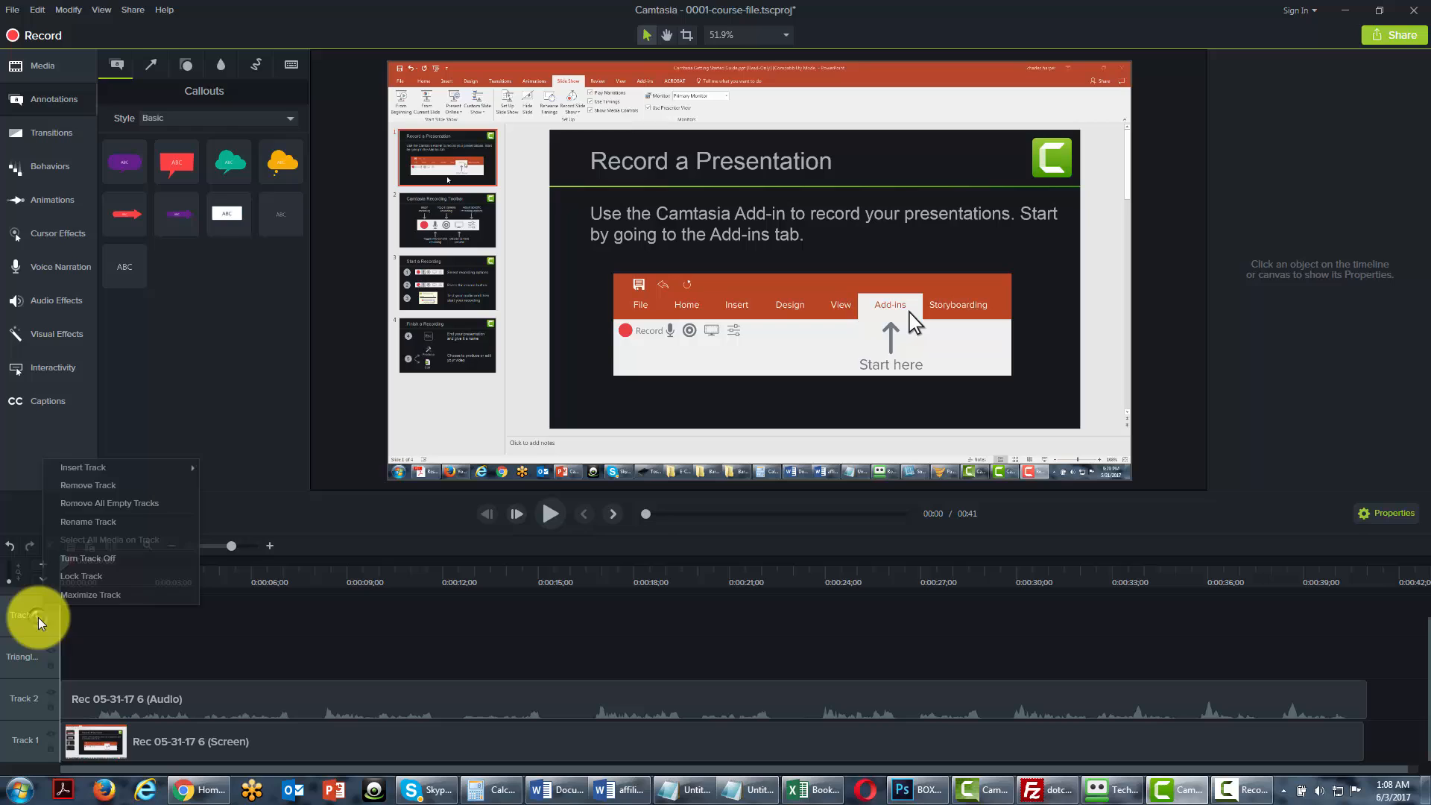
click(89, 504)
Add the getyourticket track from the Library's Music Tracks folder to the timeline at the playhead.
click(27, 69)
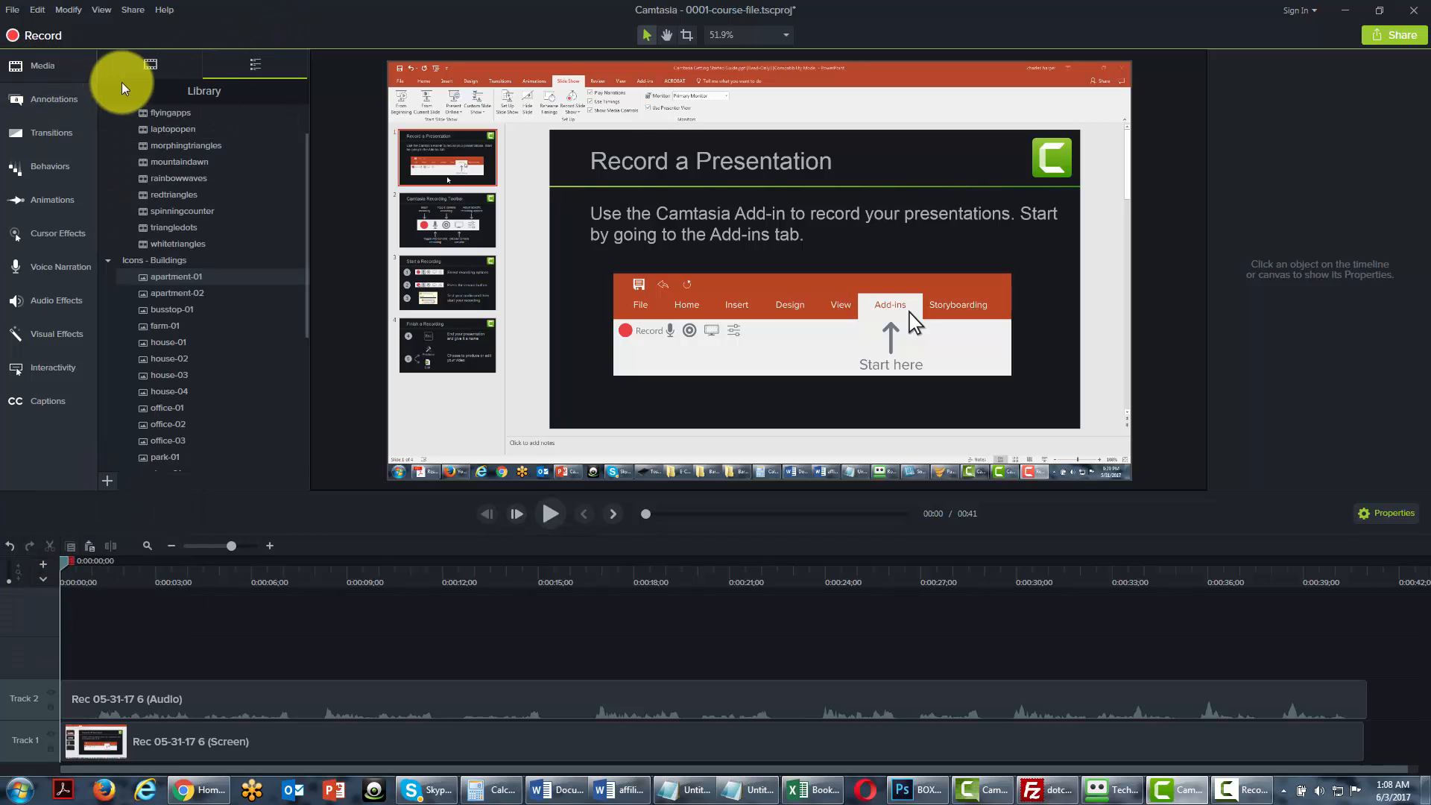
drag(306, 276, 299, 396)
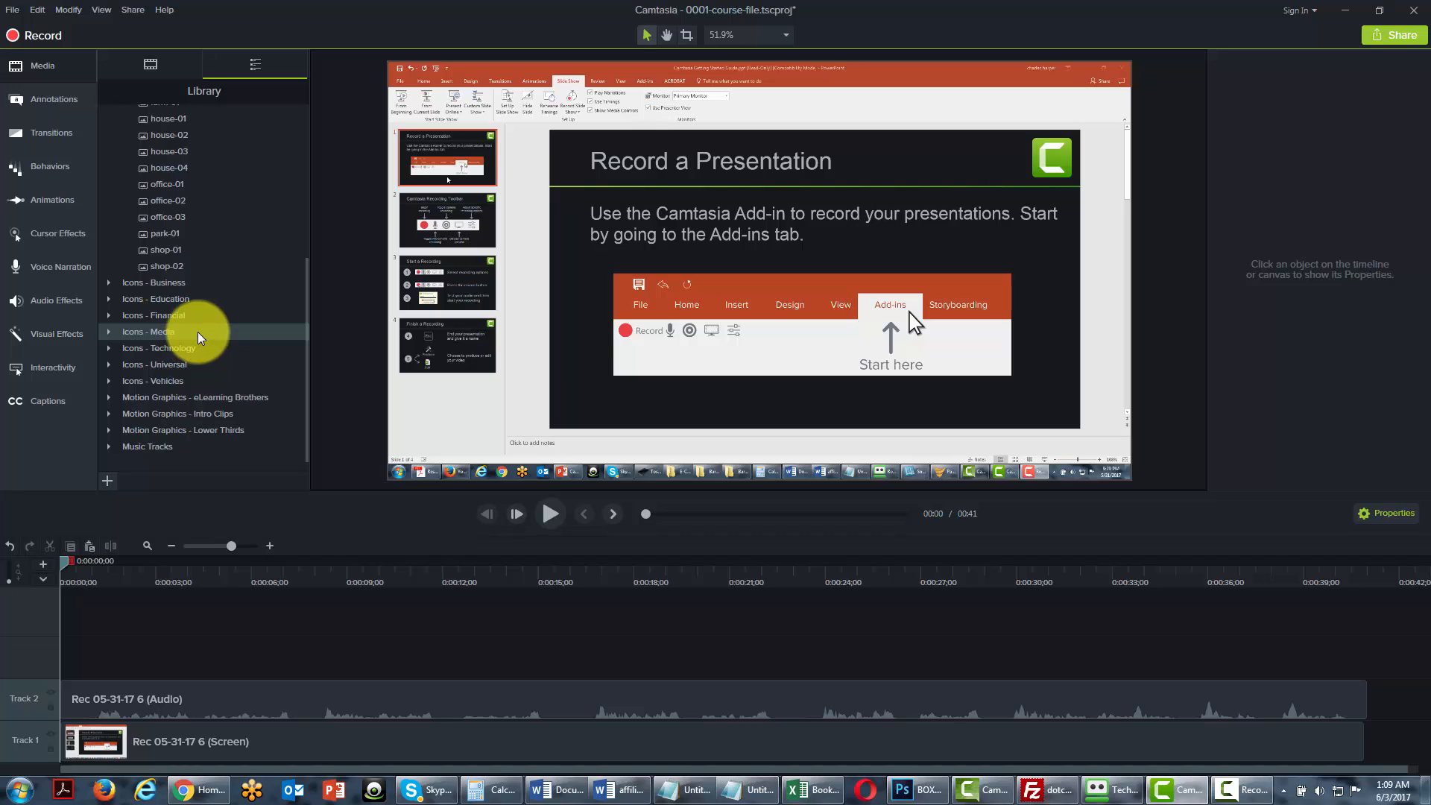
mouse_move(306, 398)
mouse_down()
mouse_move(307, 244)
mouse_move(302, 421)
mouse_up()
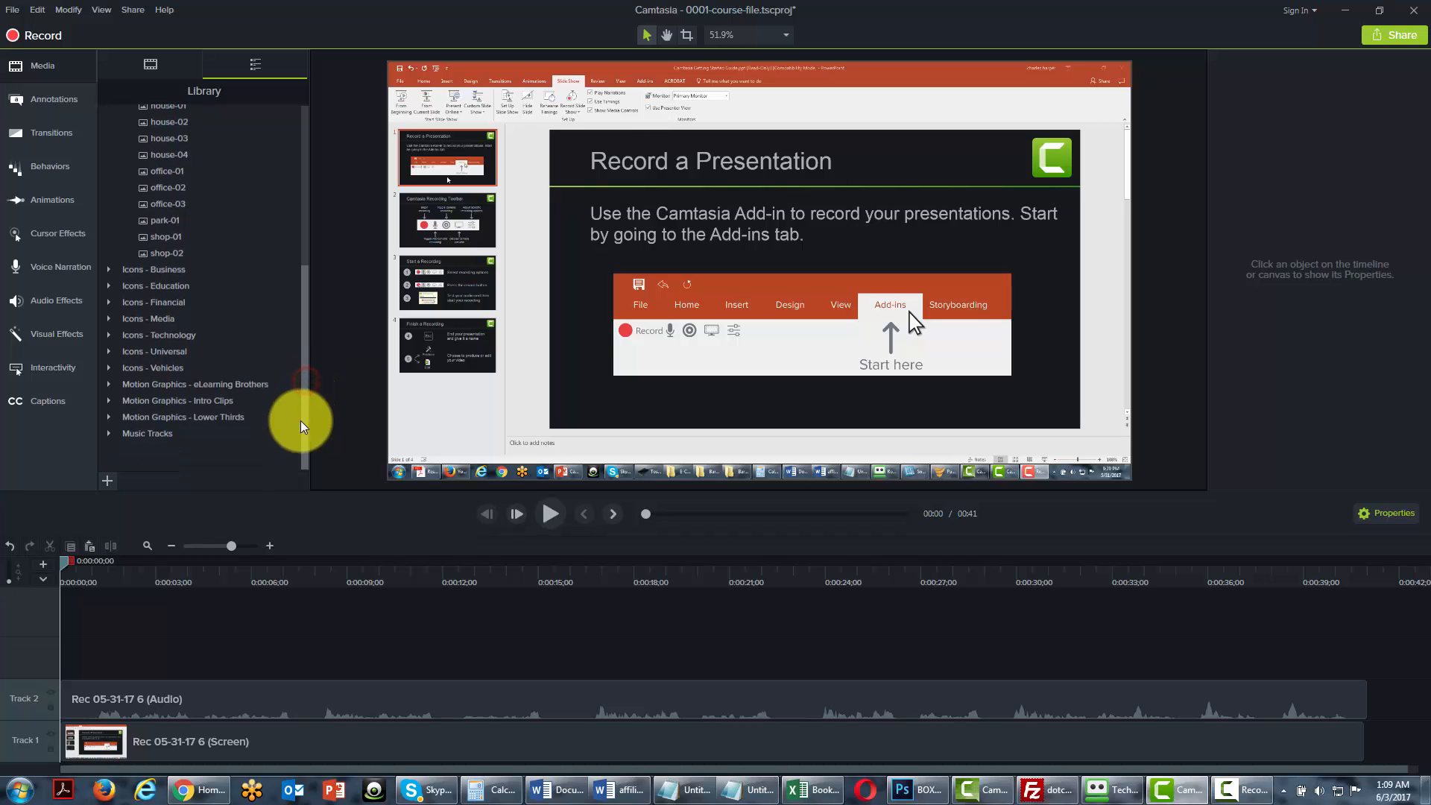
click(112, 436)
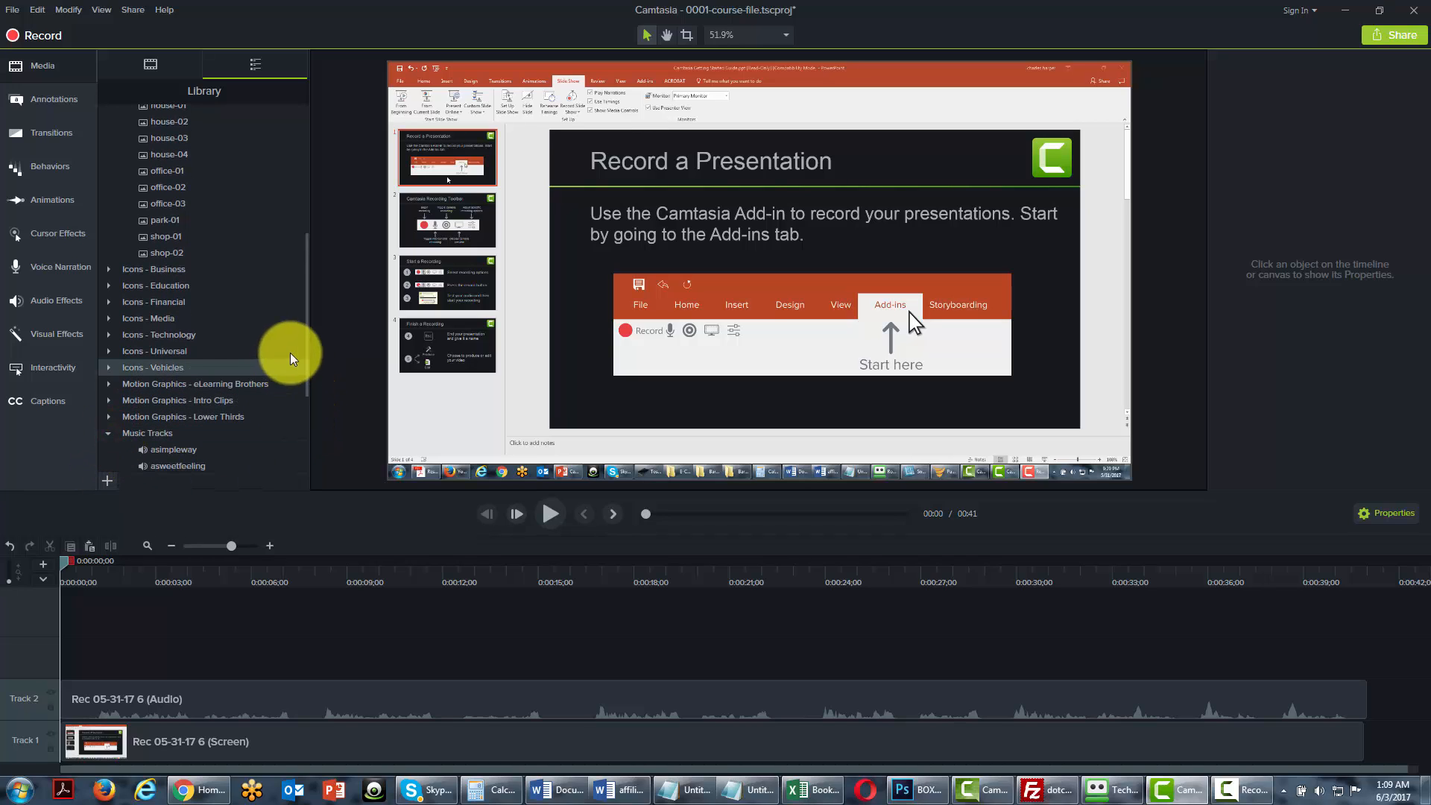
drag(307, 329, 306, 404)
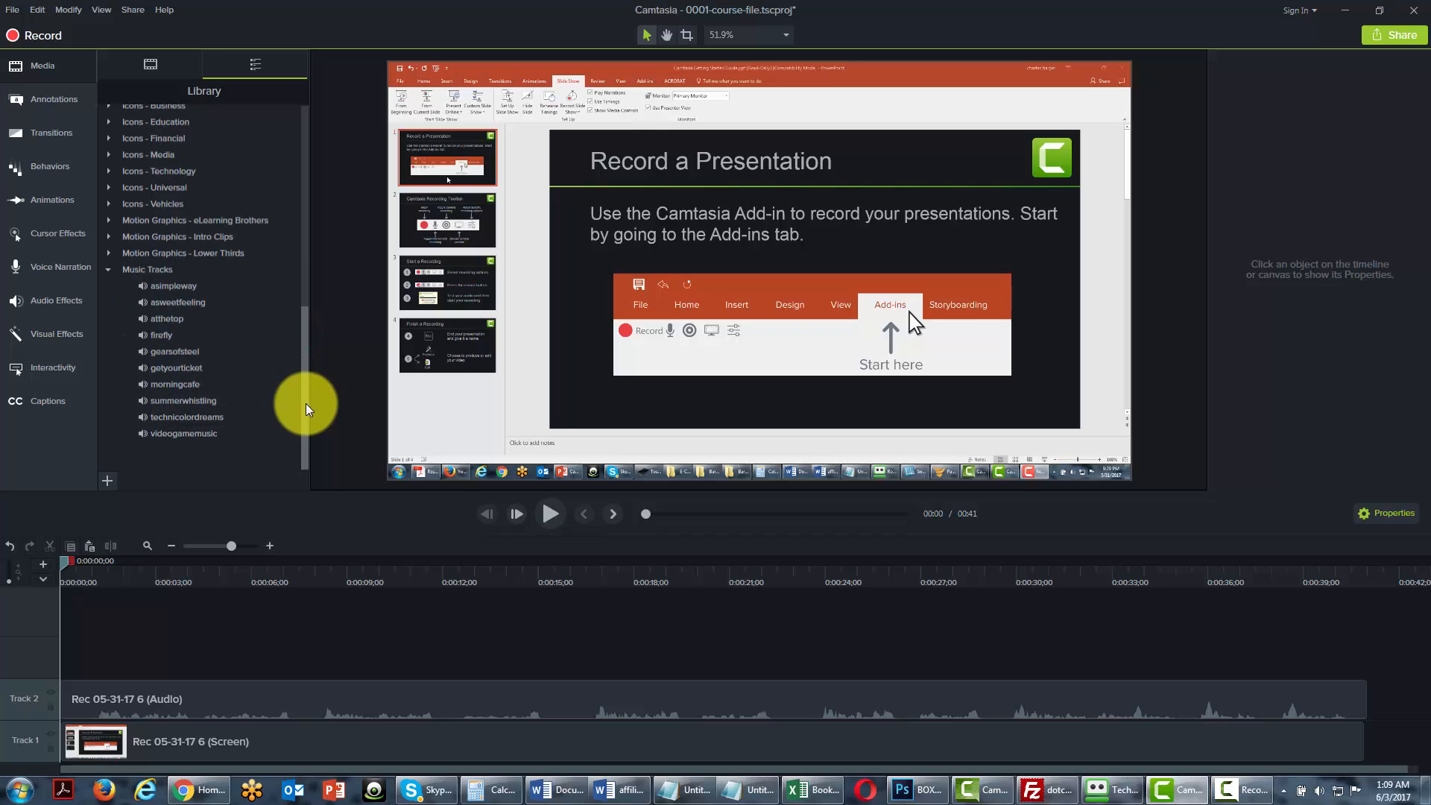
right_click(170, 288)
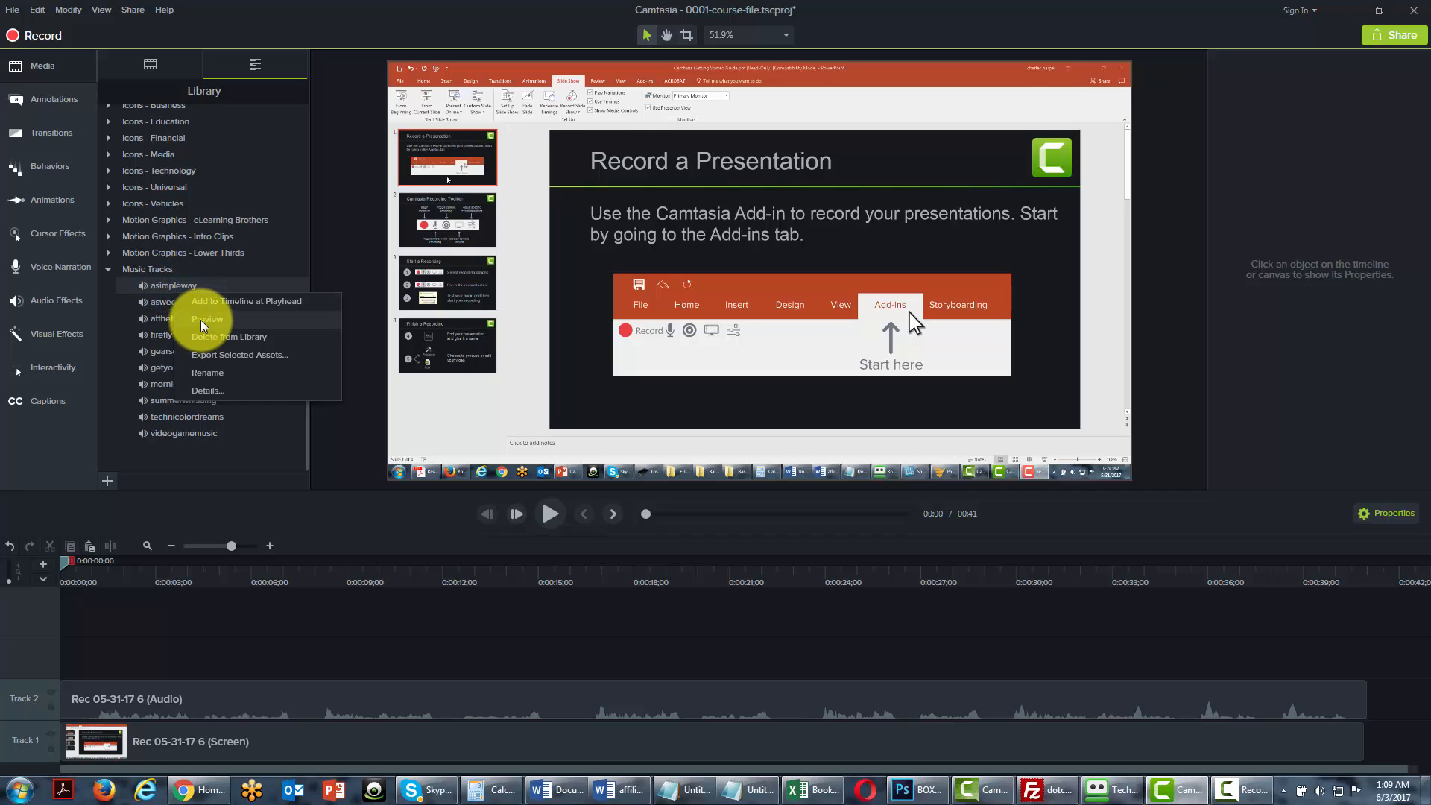
right_click(163, 368)
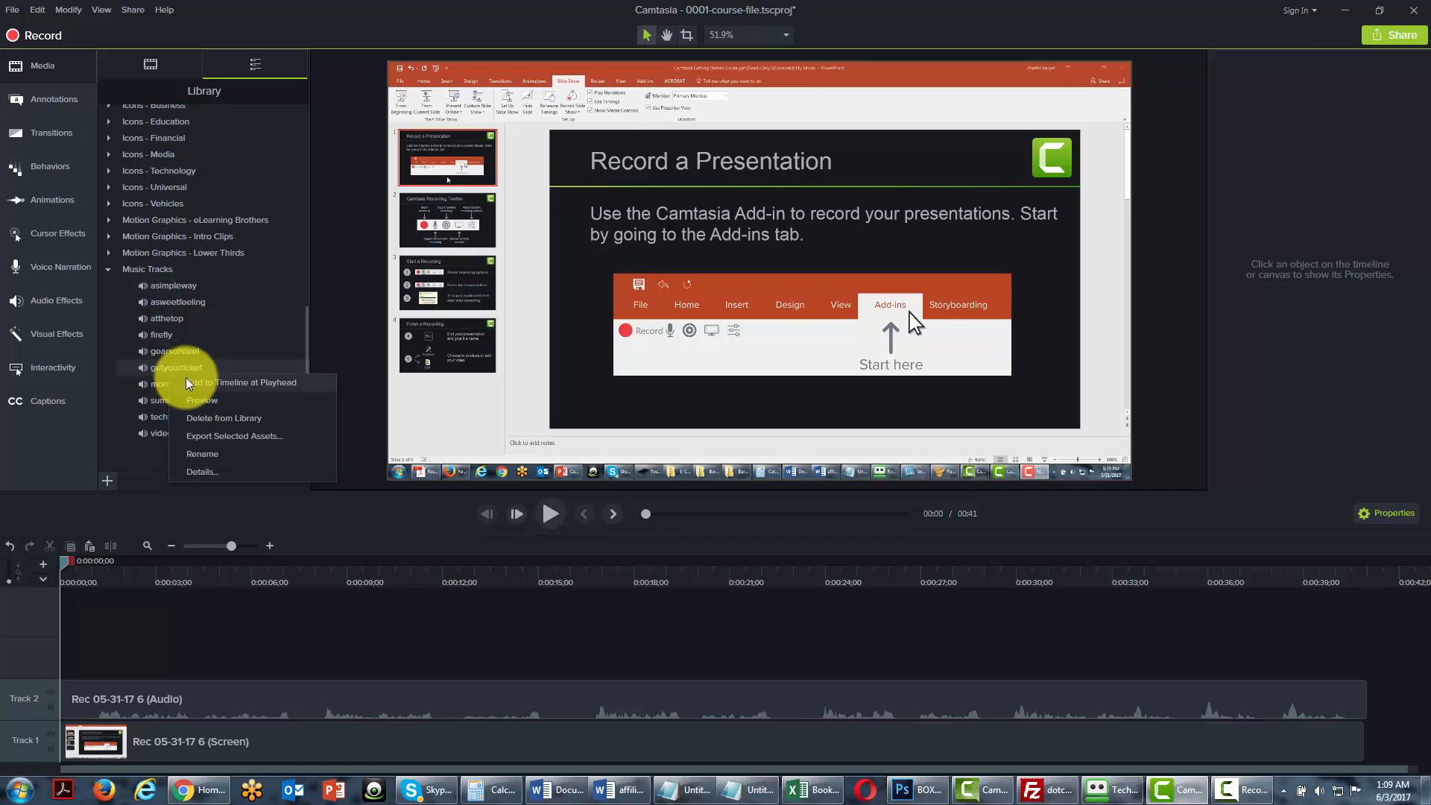
click(191, 382)
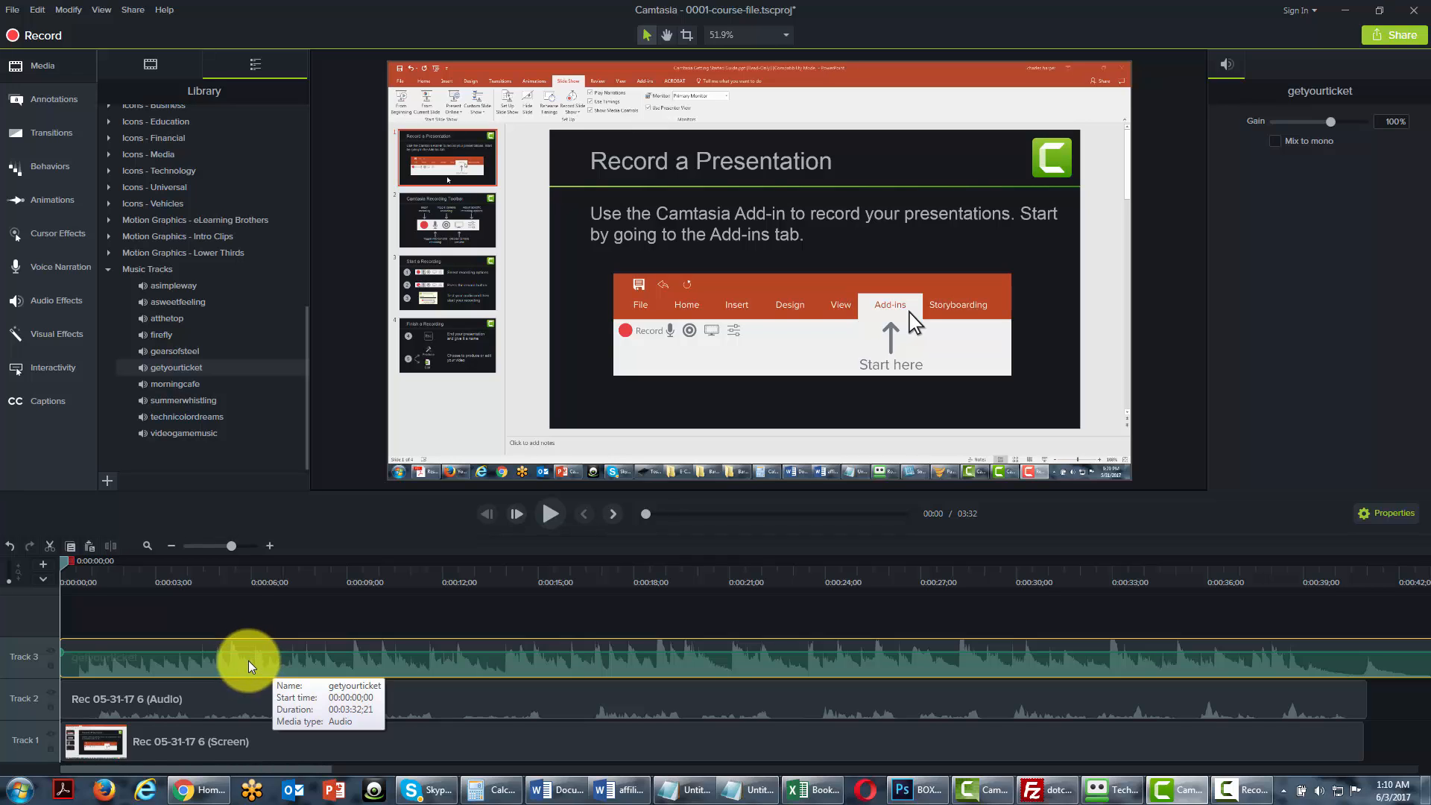
Lower the getyourticket clip's gain to 19%.
click(56, 300)
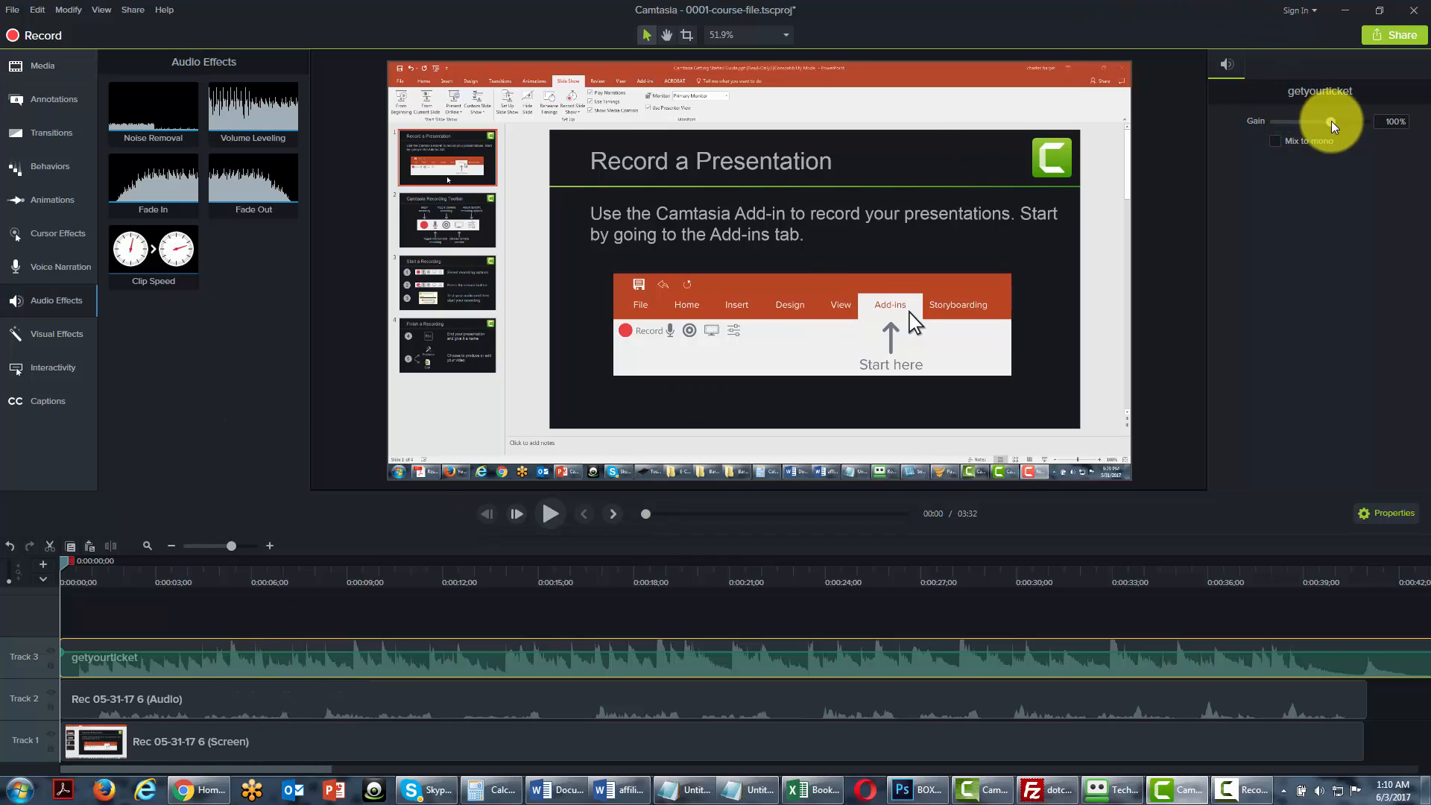
drag(1332, 121, 1313, 123)
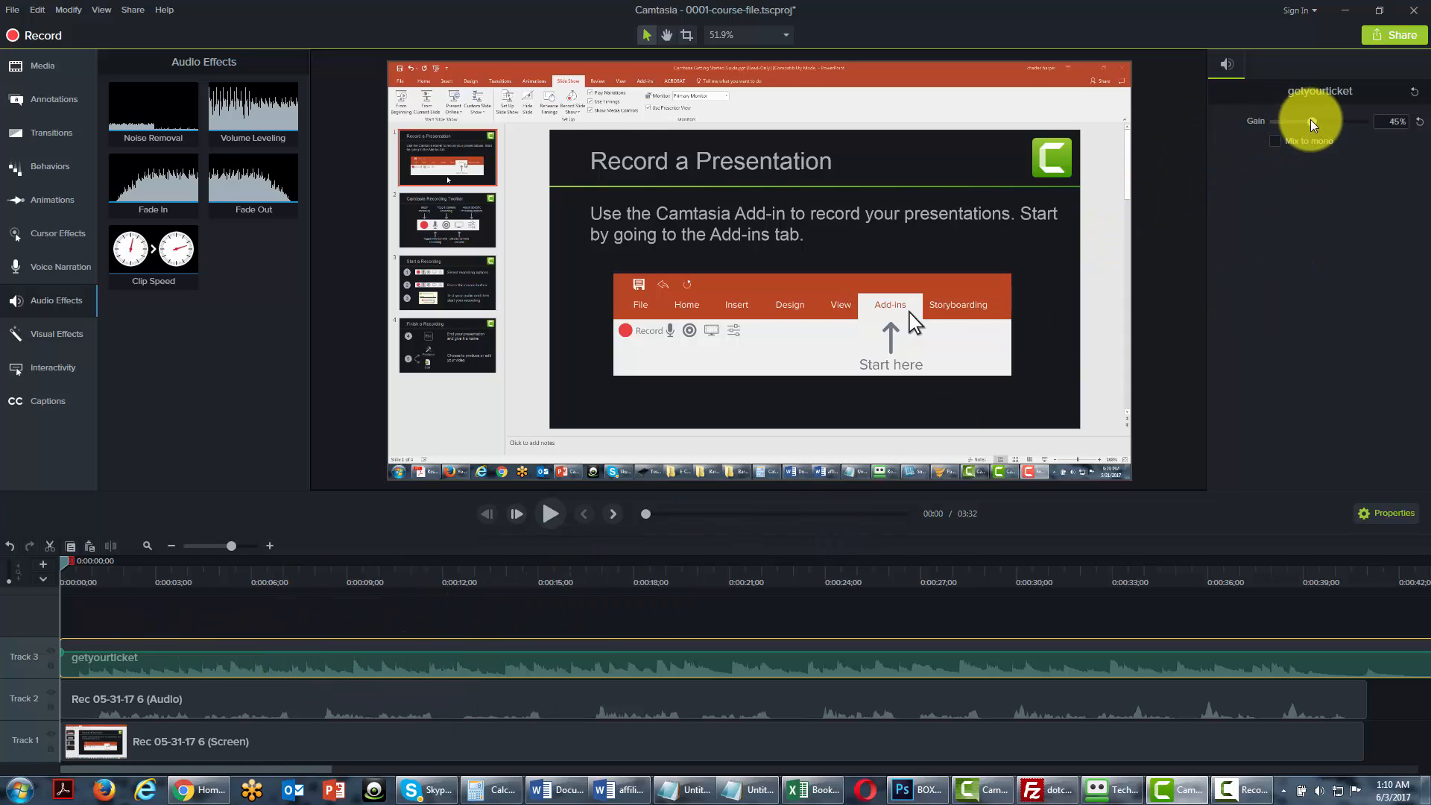
drag(1310, 119, 1299, 121)
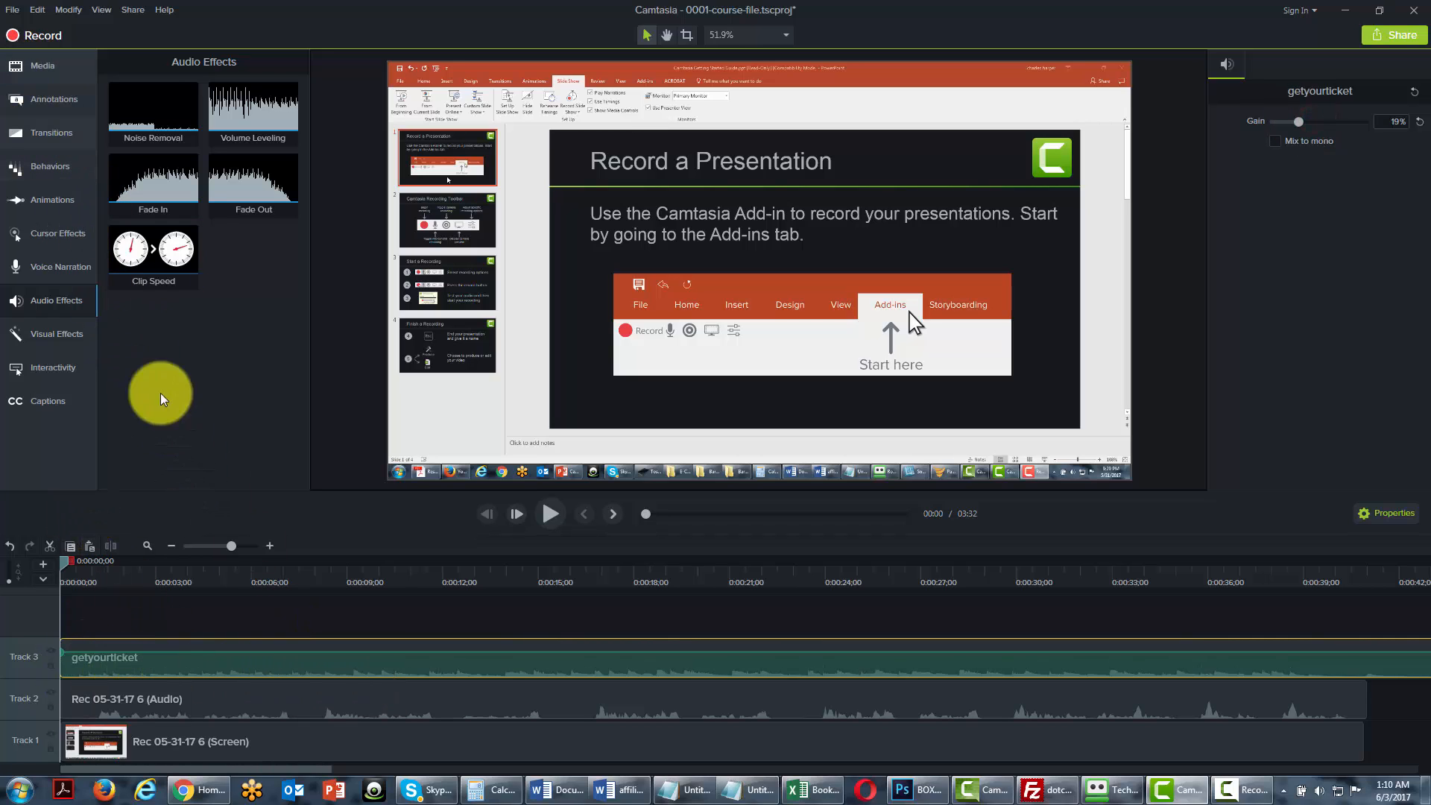
Preview the bokehdots animated background from the Library and add it to the timeline at the playhead.
click(54, 60)
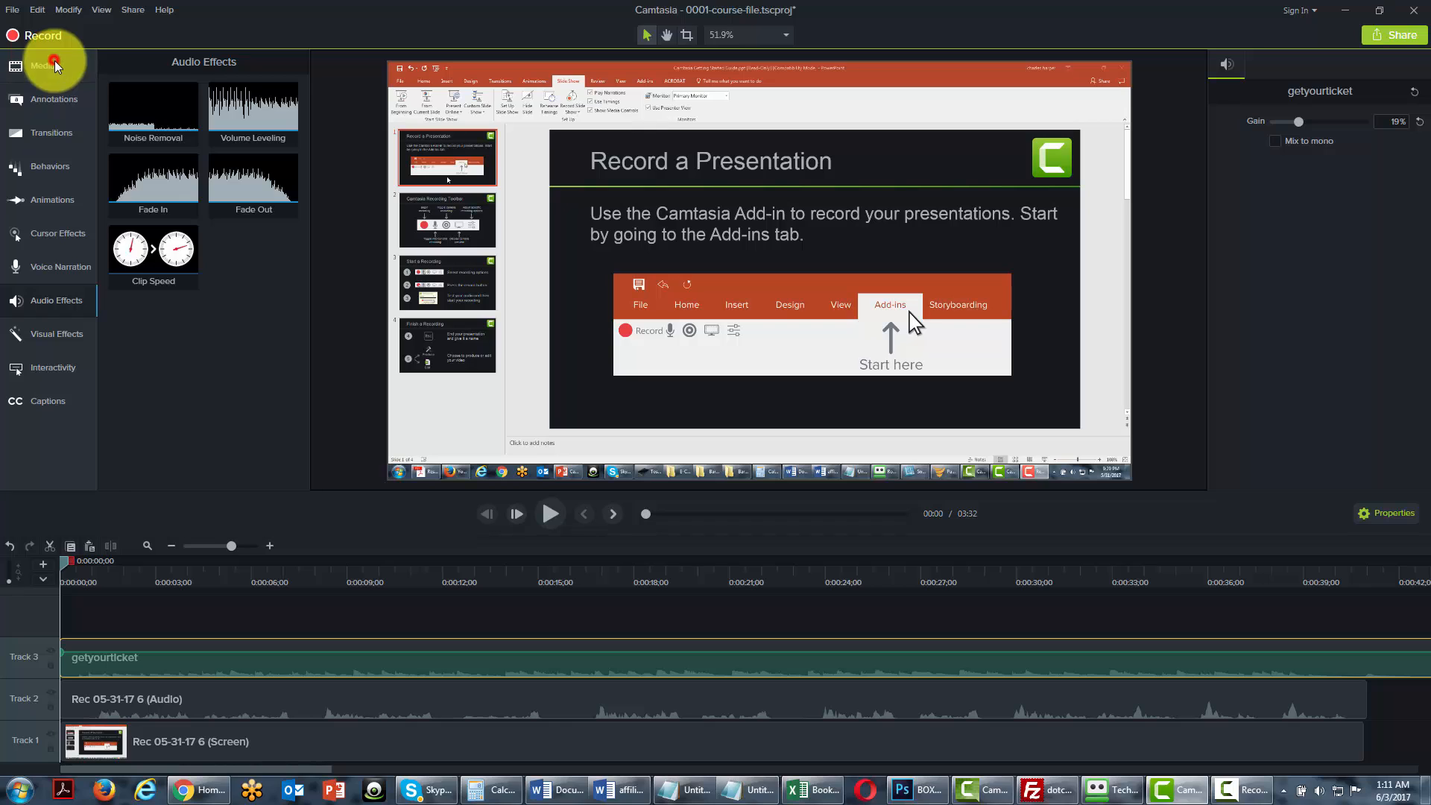
drag(307, 307, 307, 261)
click(106, 309)
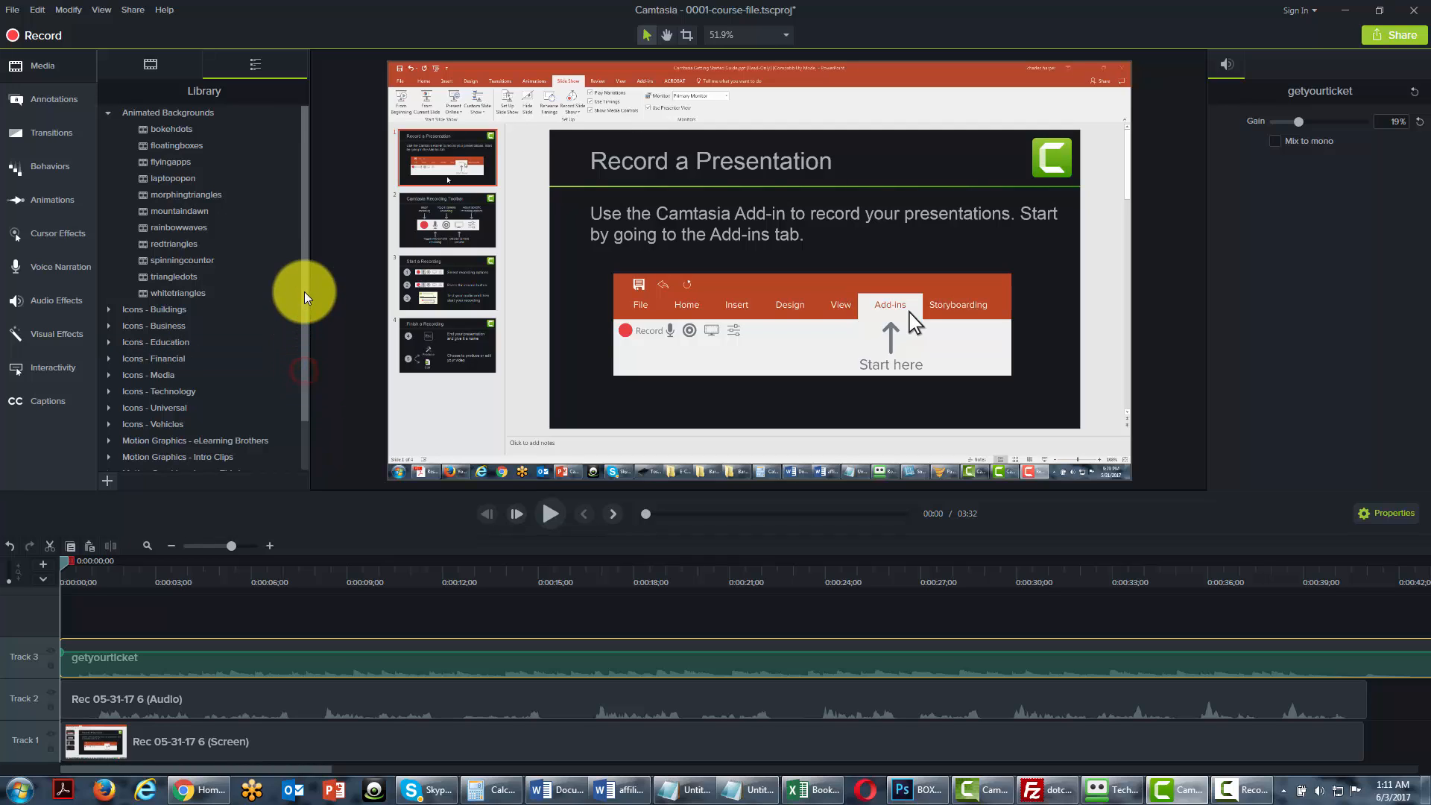
right_click(163, 132)
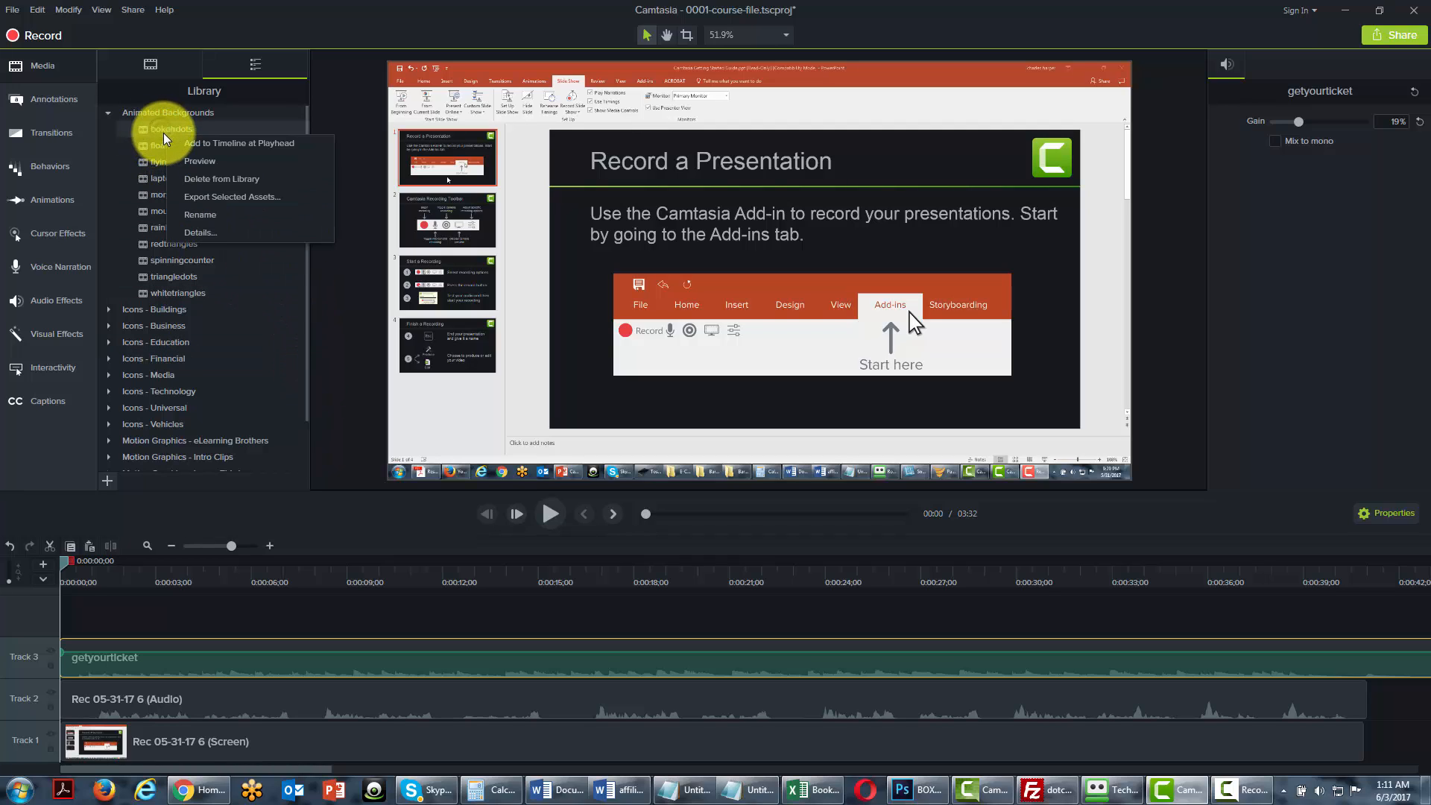
click(191, 161)
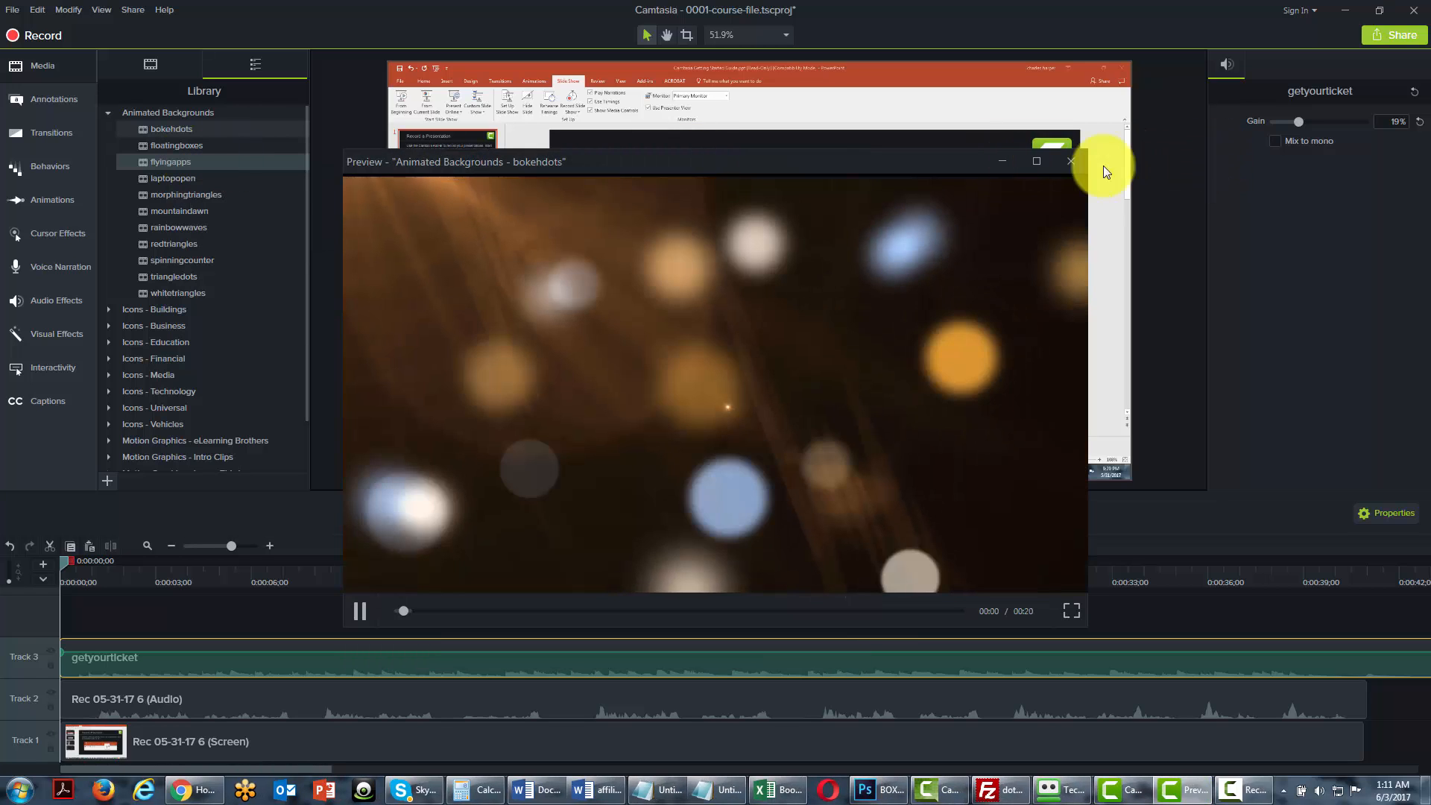
click(1075, 160)
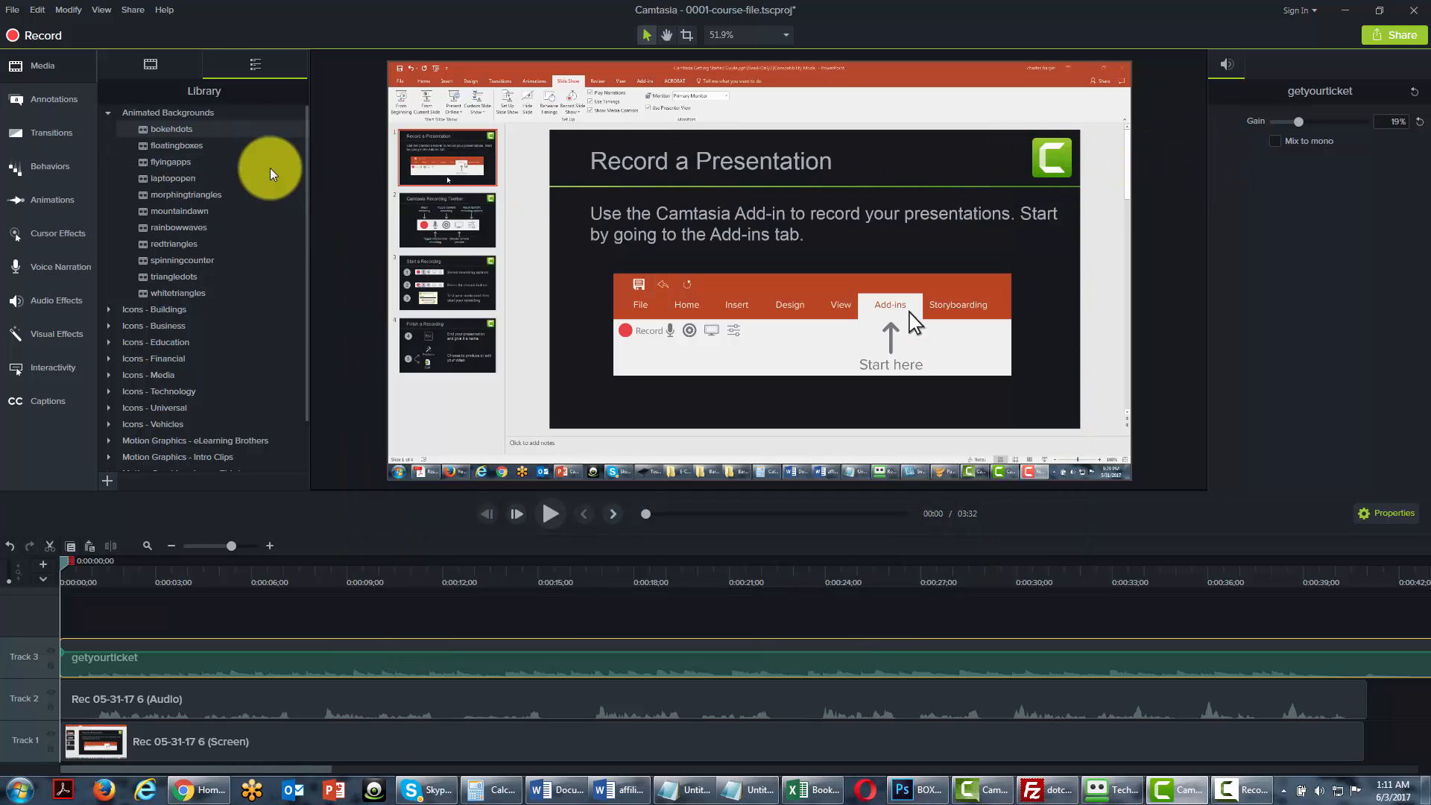
right_click(164, 130)
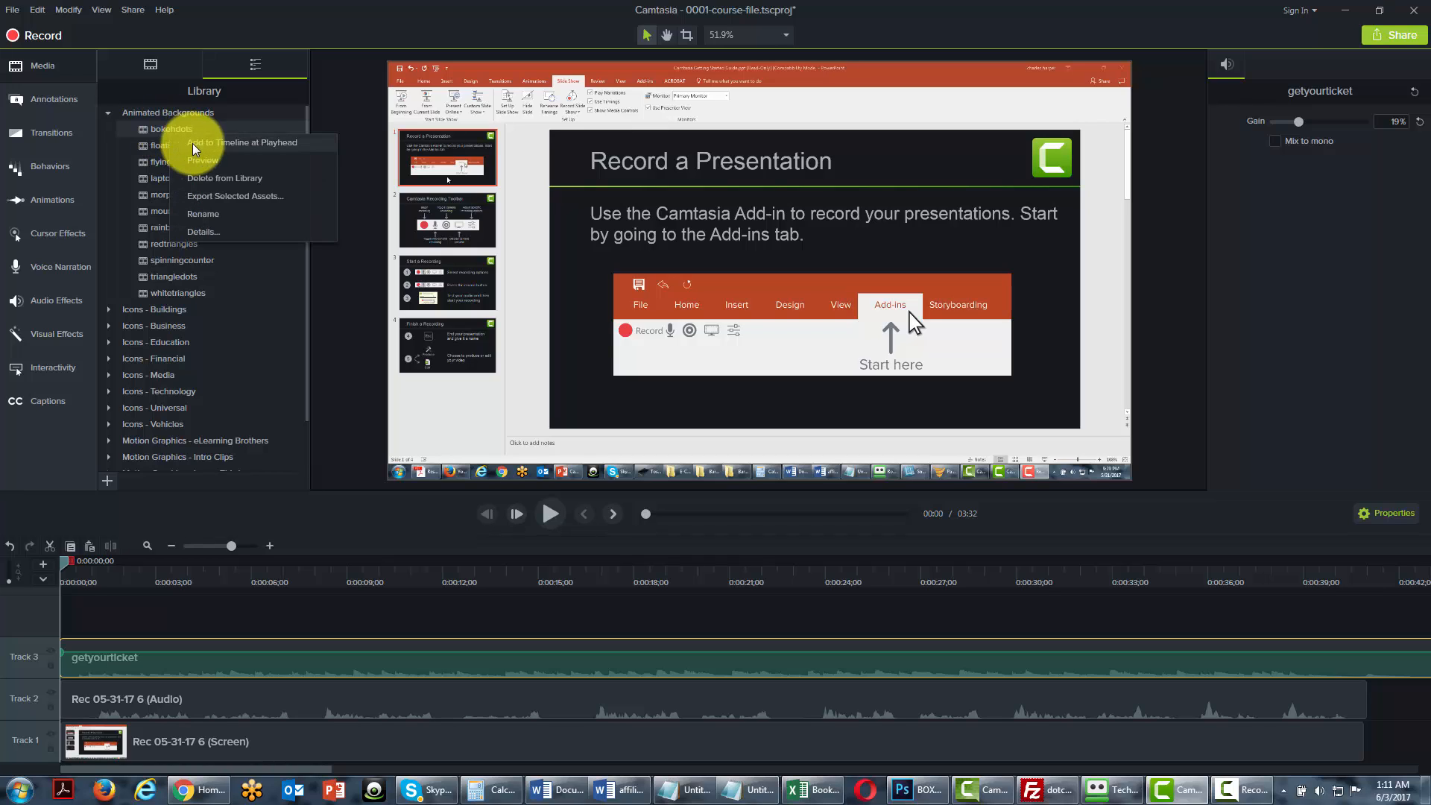
click(224, 143)
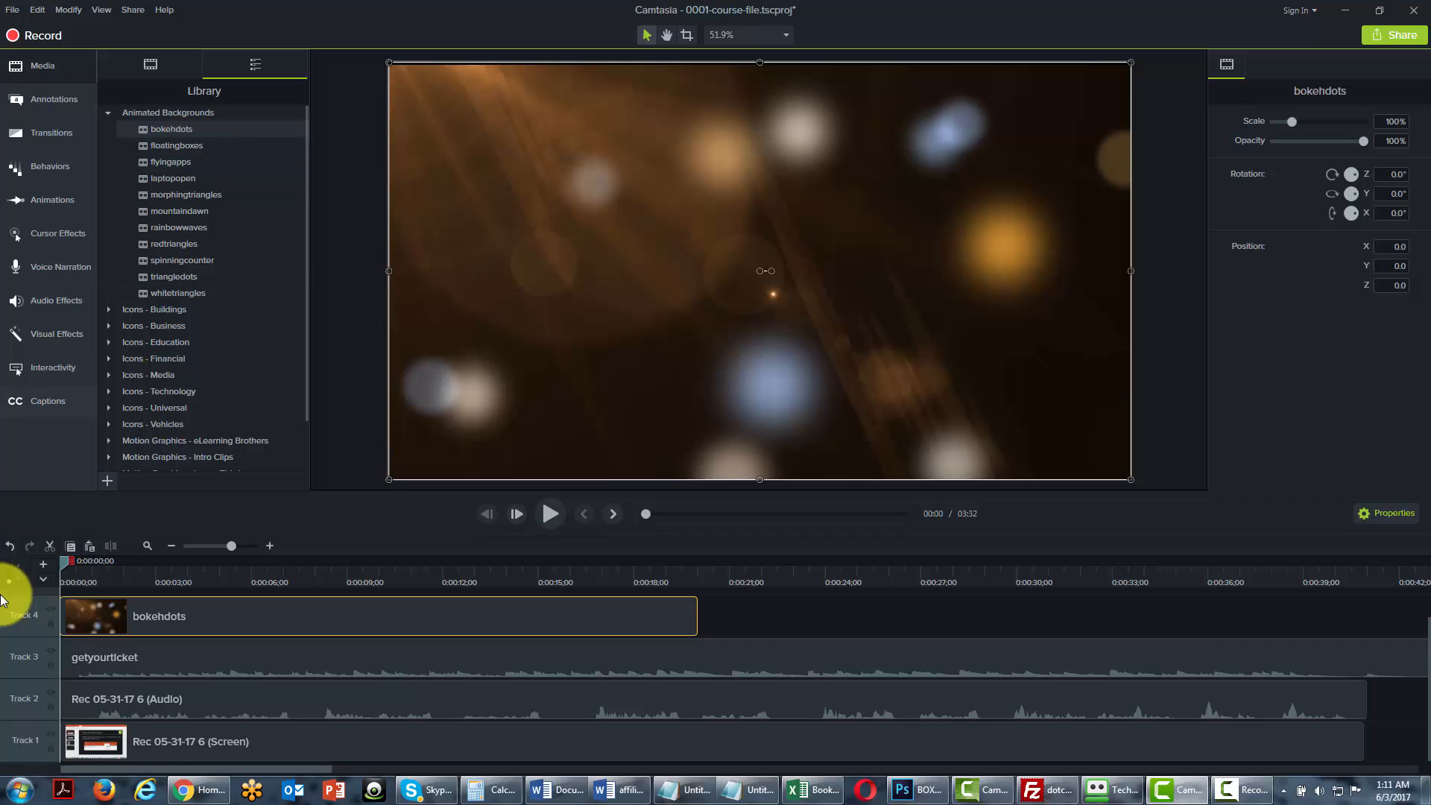
Move the playhead to 0:00:00;04 and delete the bokehdots clip from Track 4.
drag(61, 562, 65, 563)
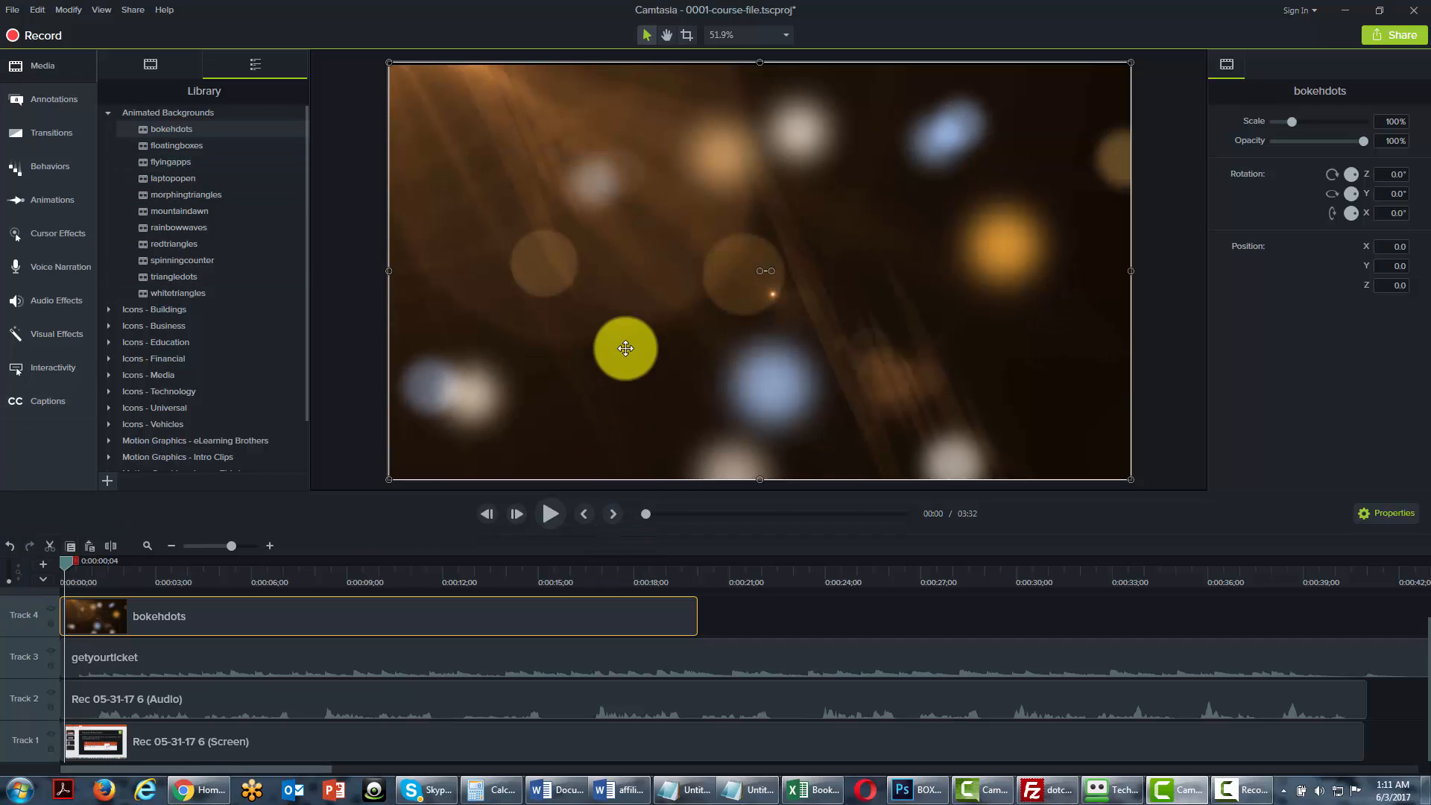
click(625, 345)
key(Delete)
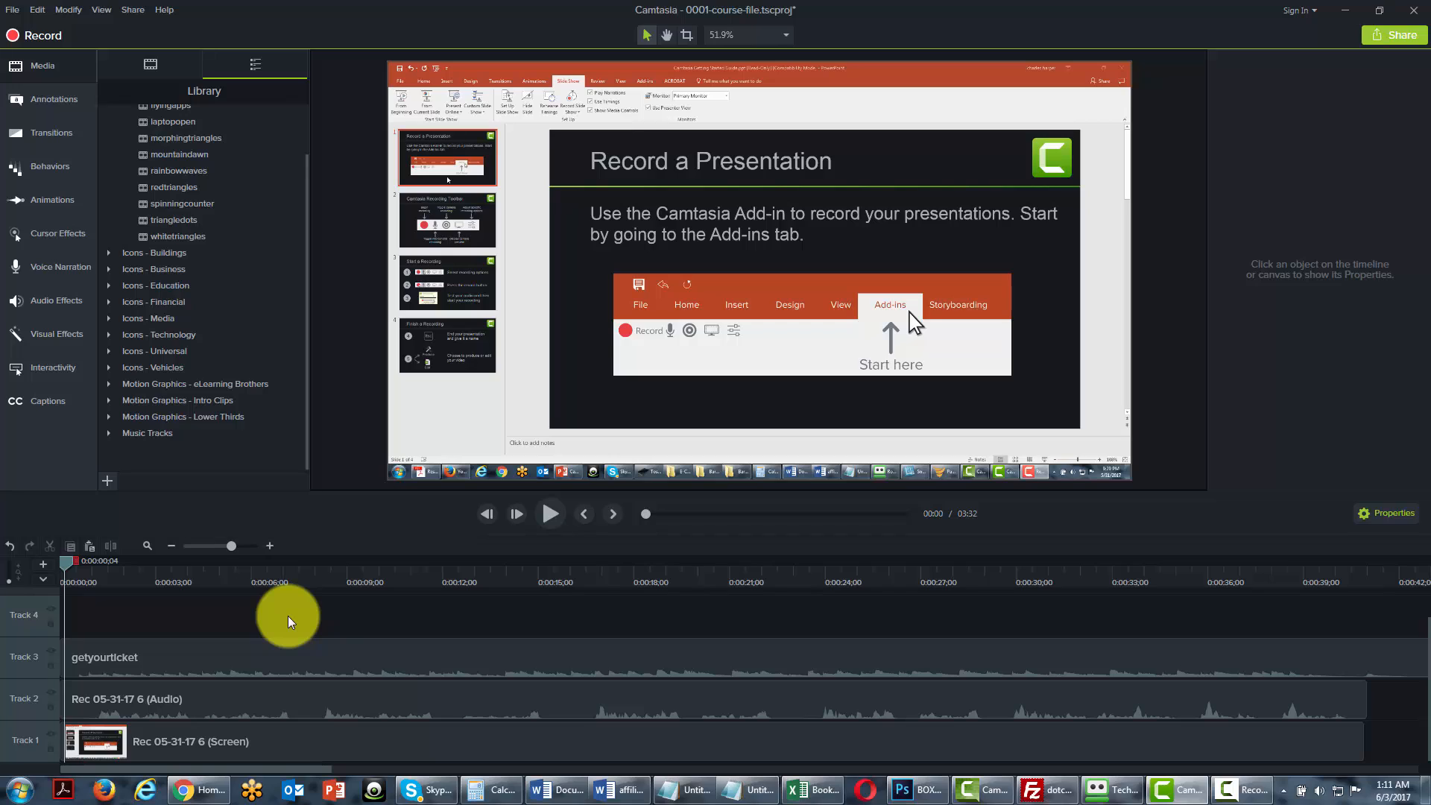
Add basictext-01 from the Library's Motion Graphics - Lower Thirds folder to the timeline at the playhead.
click(109, 418)
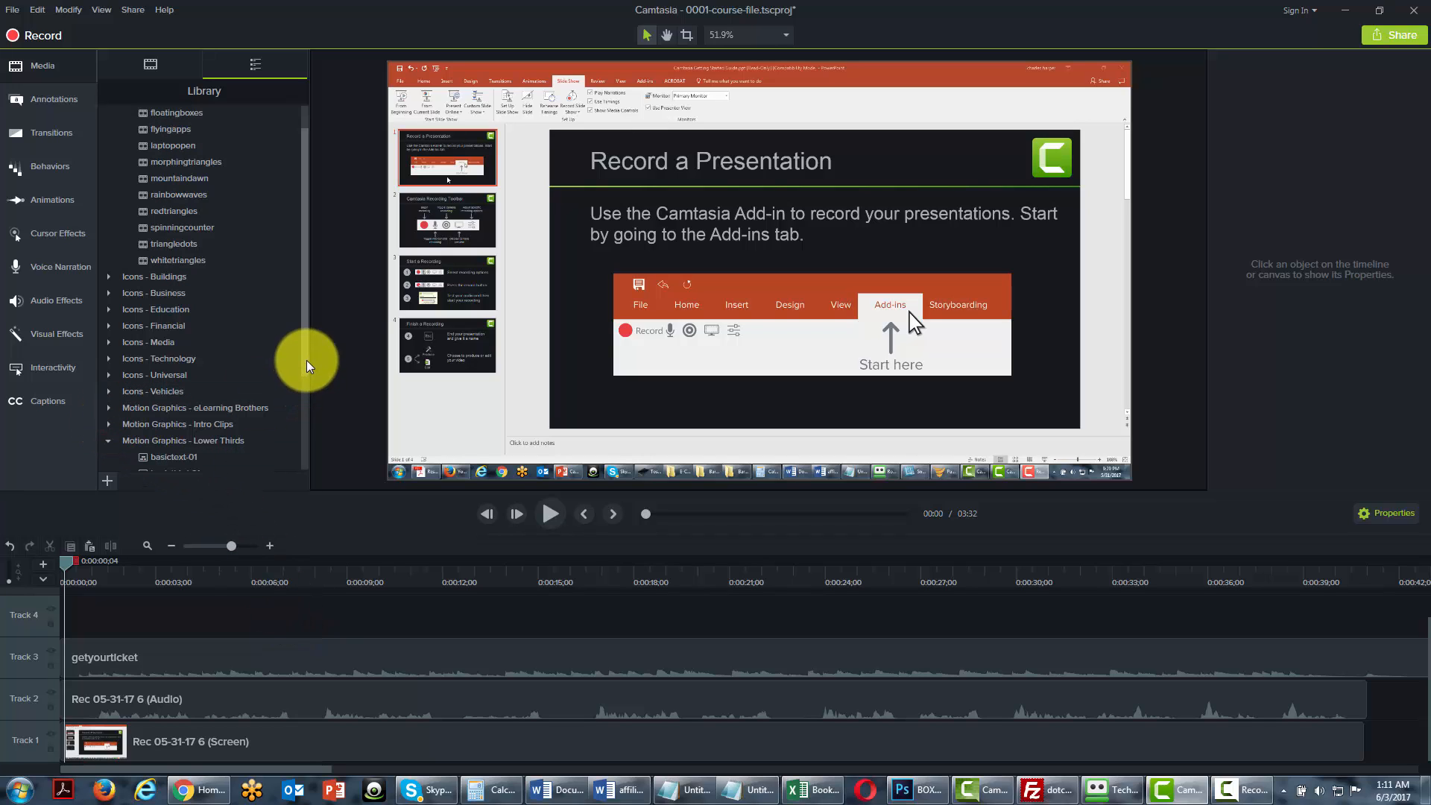
drag(306, 360, 300, 449)
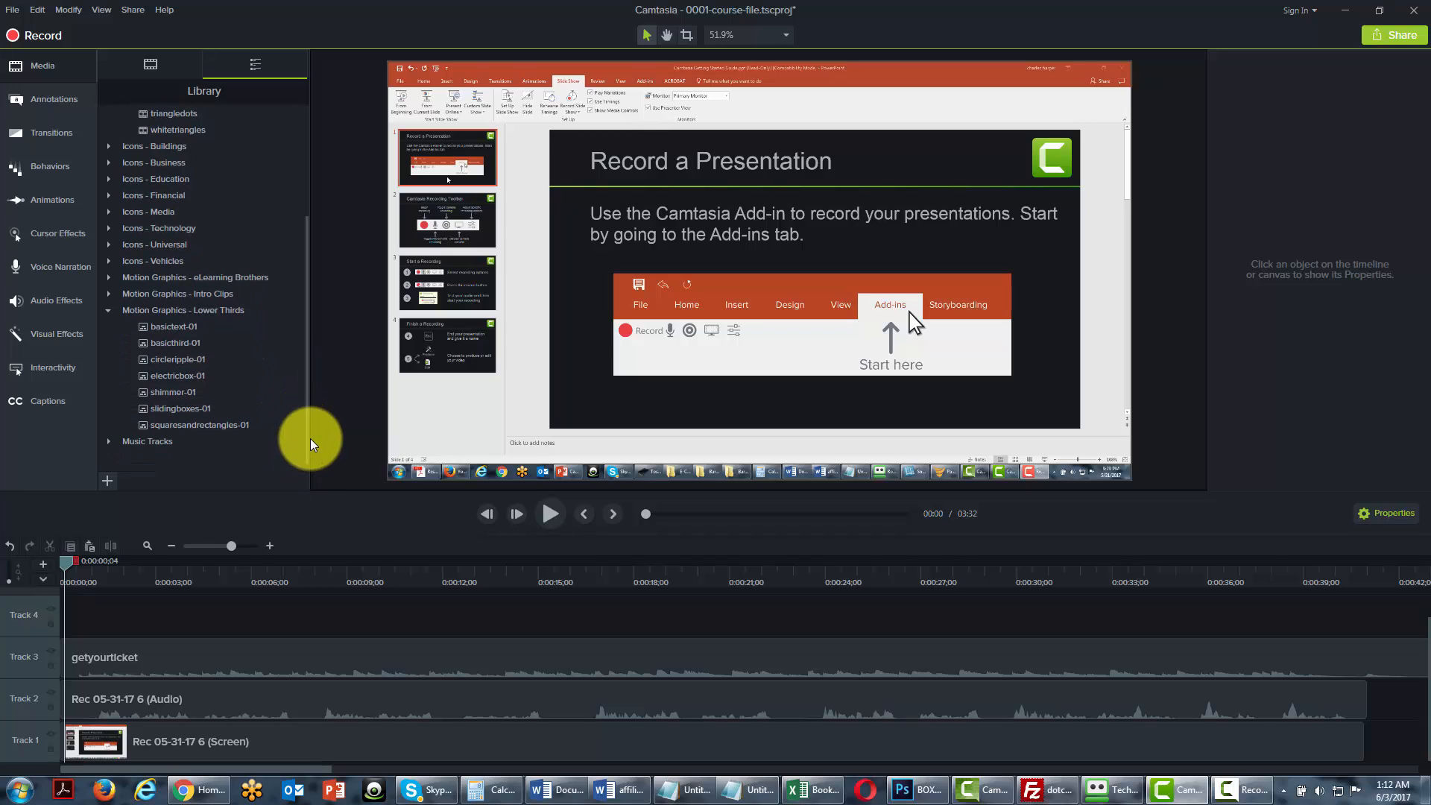
drag(305, 445, 306, 451)
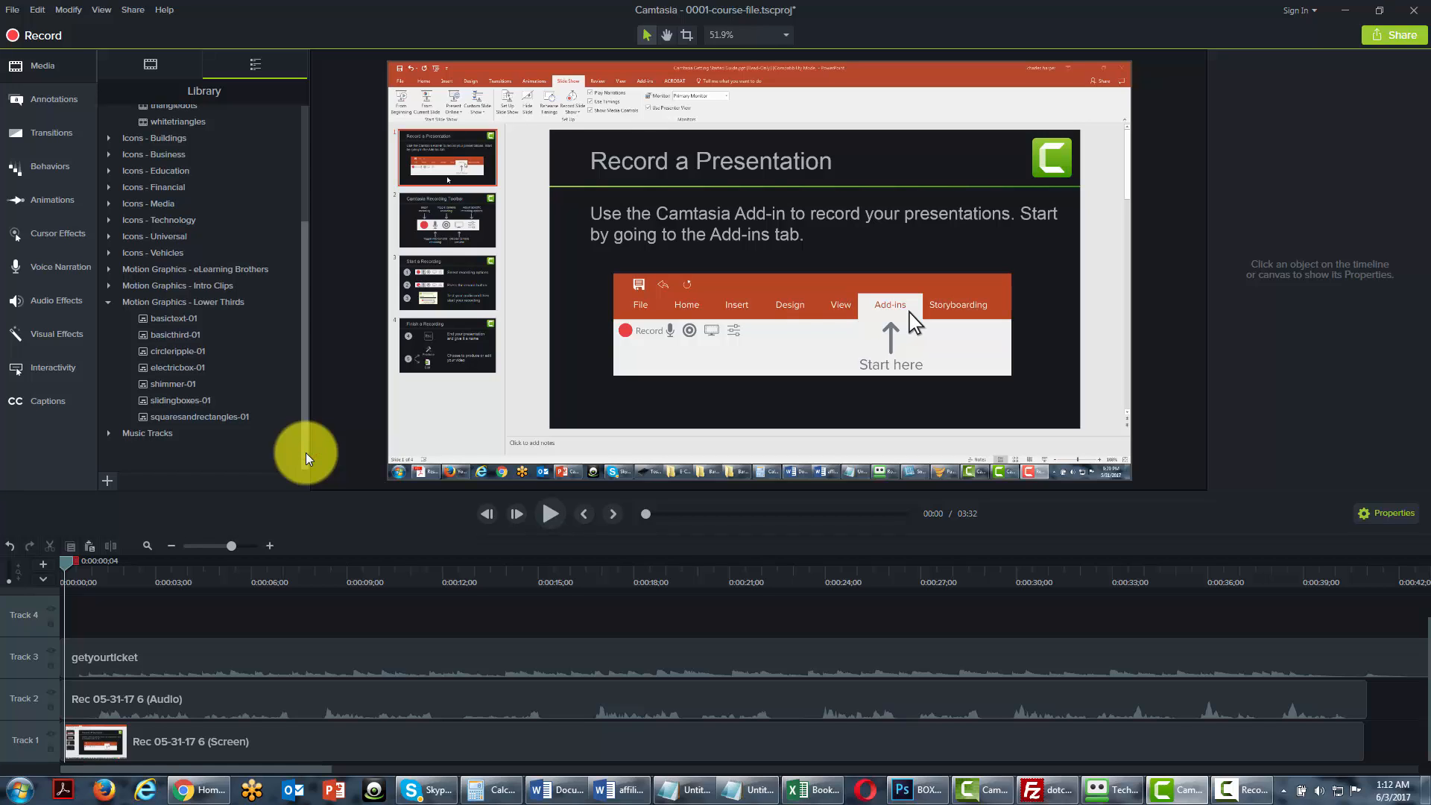
click(172, 318)
right_click(172, 319)
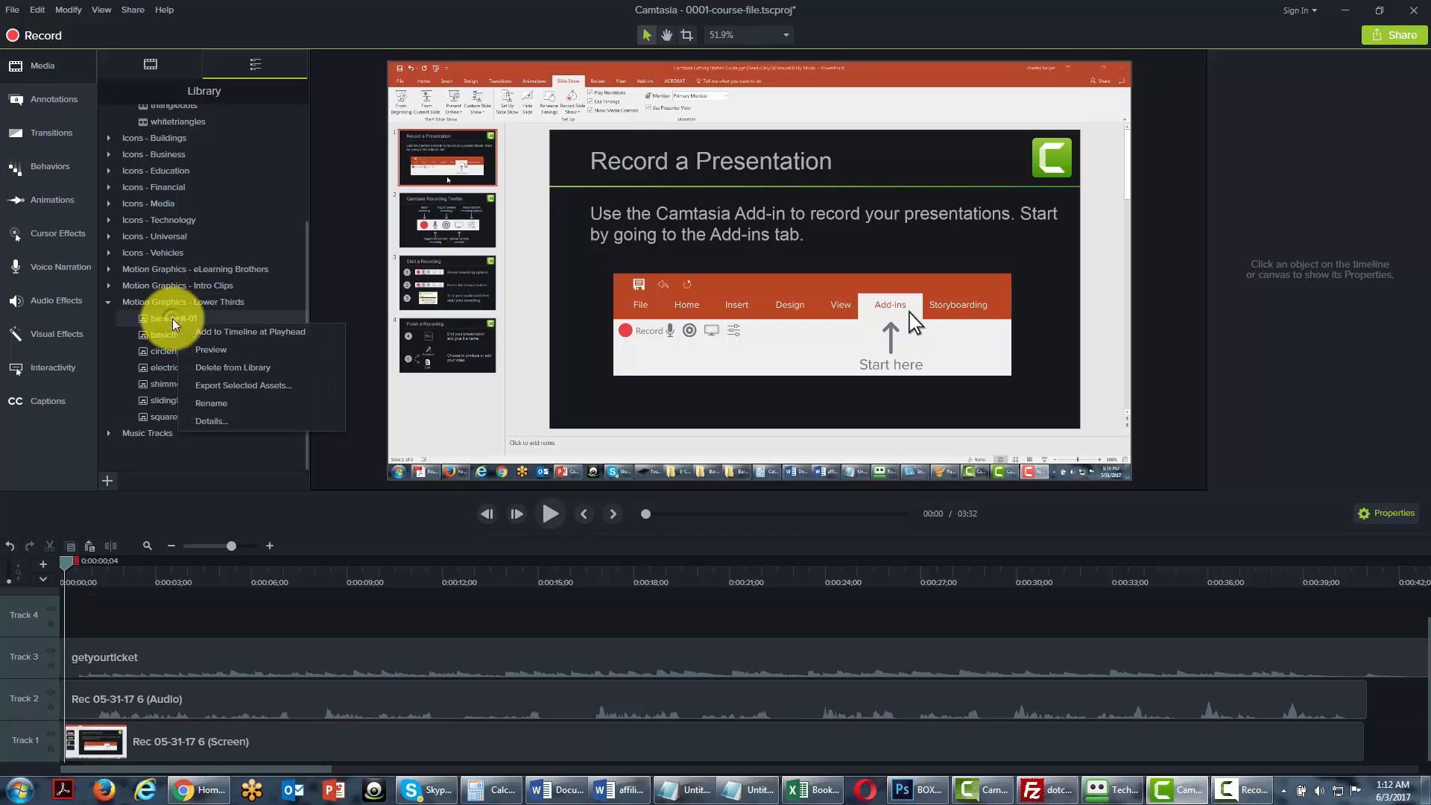
click(208, 333)
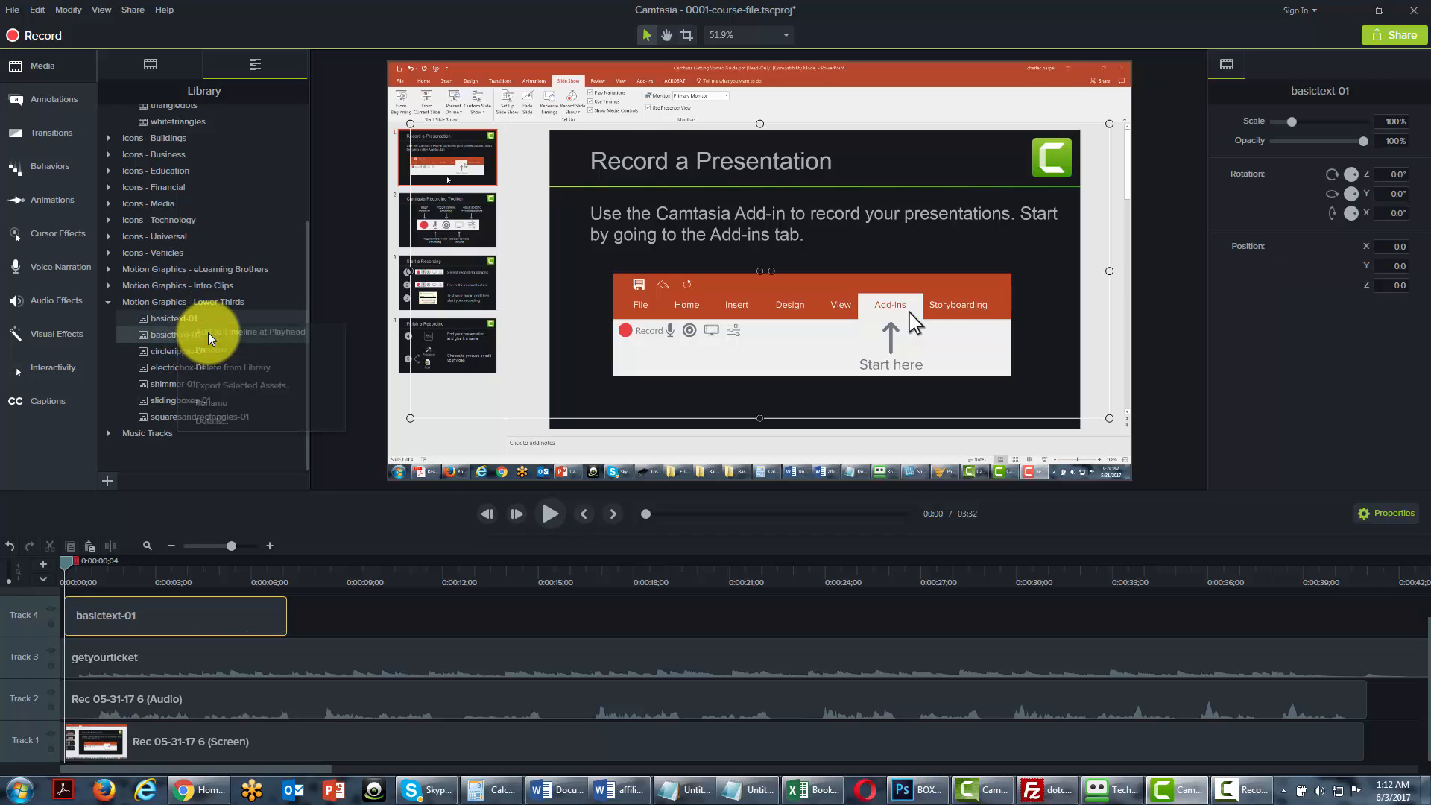